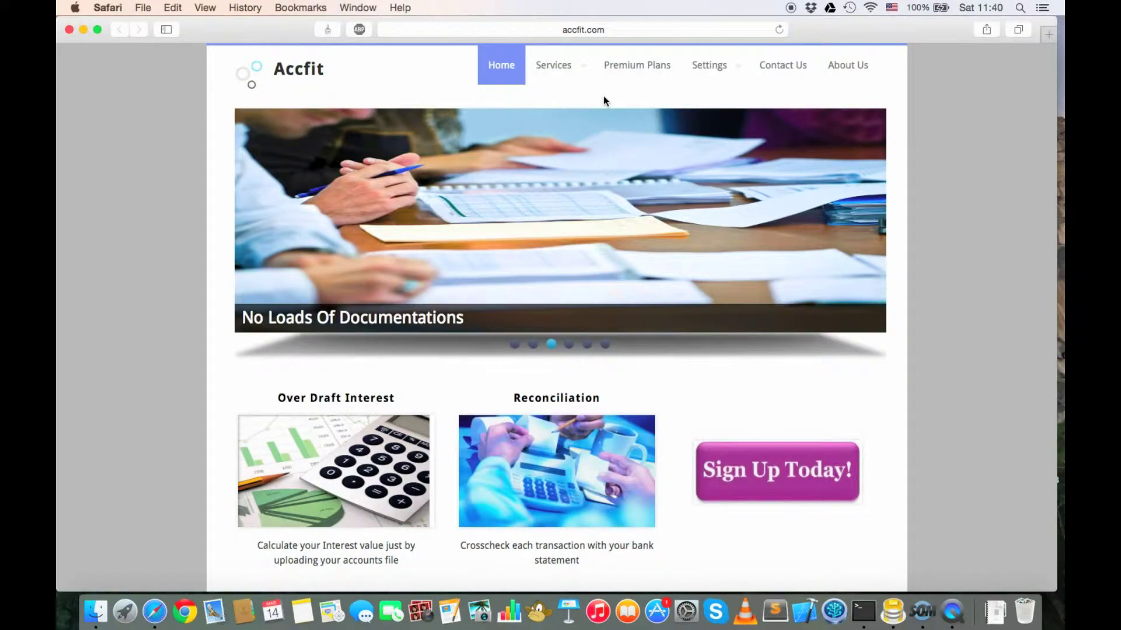
Step: Open the Compound Interest calculator under Services > Free services
scroll(613, 415, down, 5)
scroll(613, 415, up, 5)
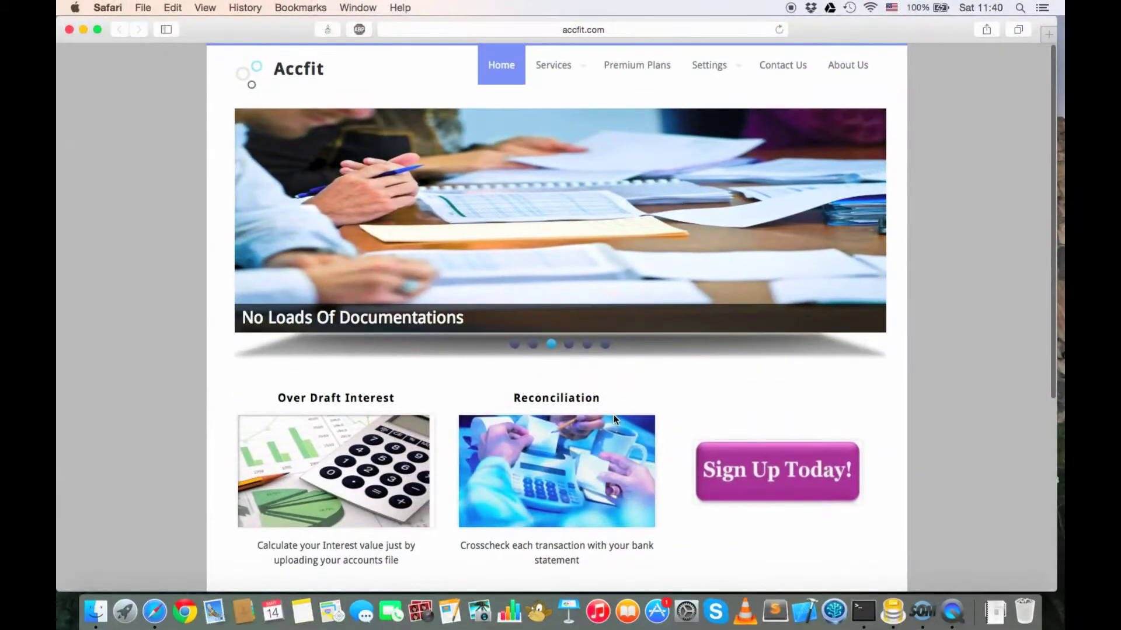
click(561, 66)
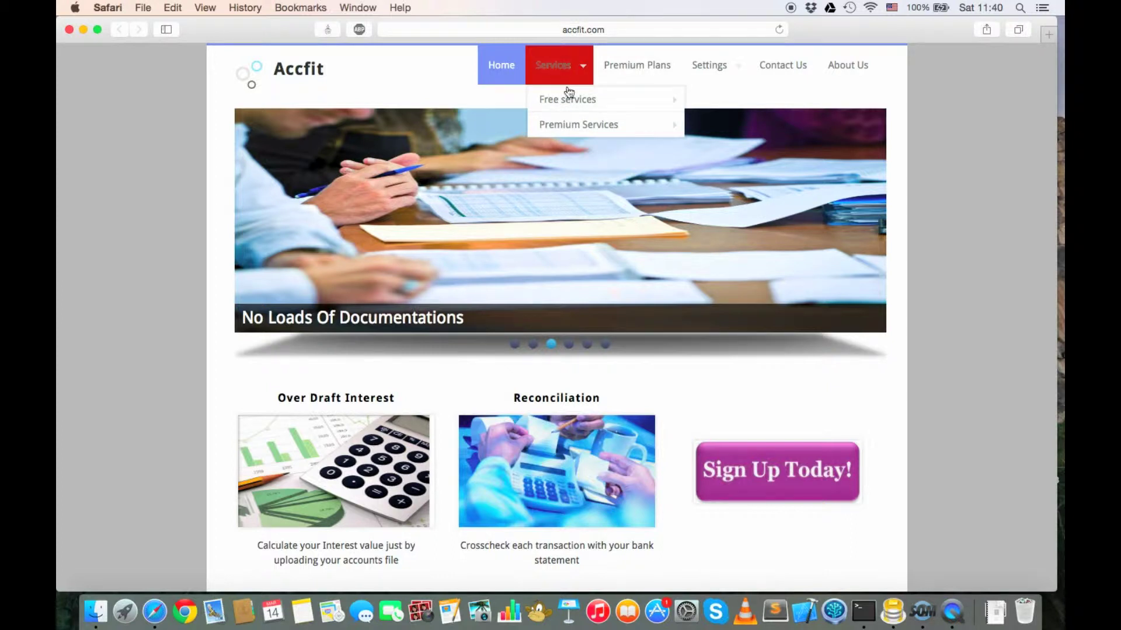
mouse_move(575, 106)
mouse_move(582, 125)
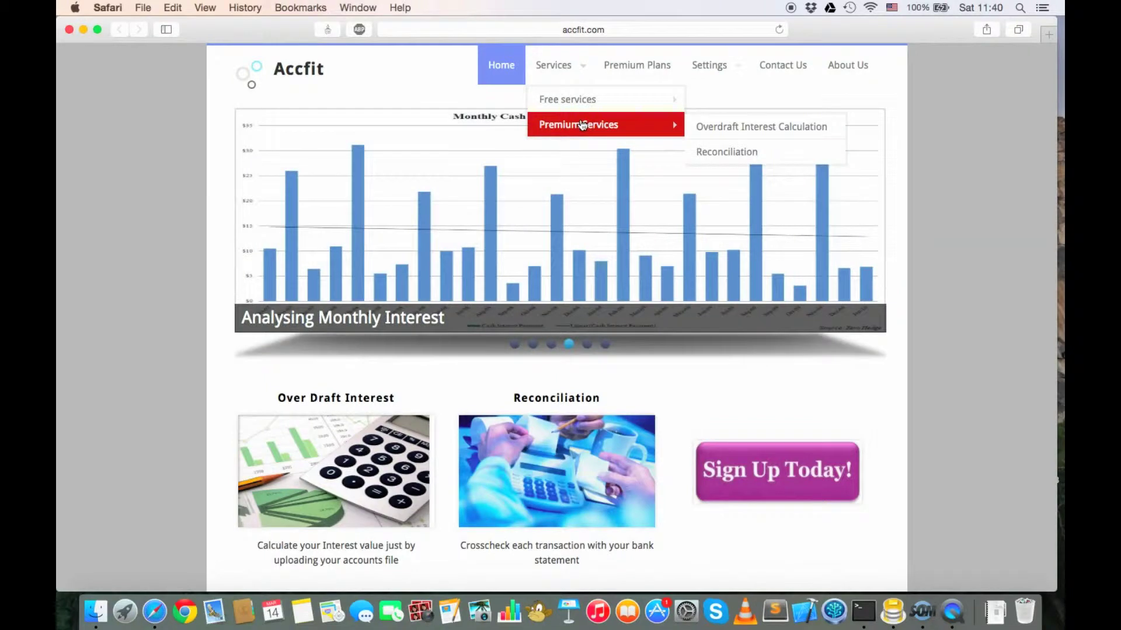
click(774, 100)
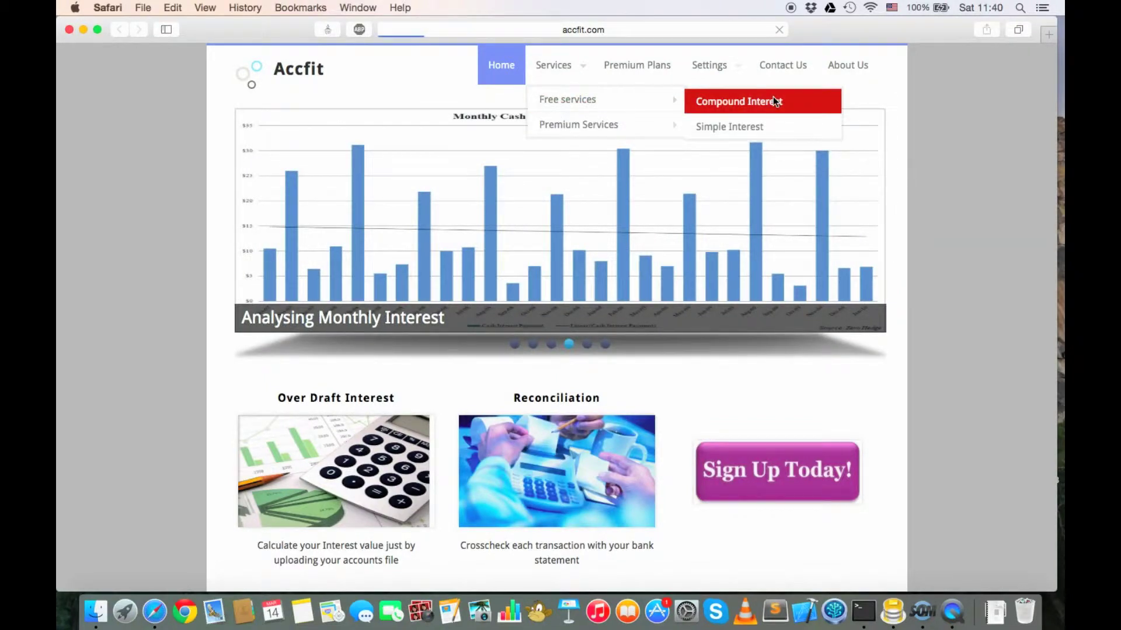
scroll(593, 353, down, 3)
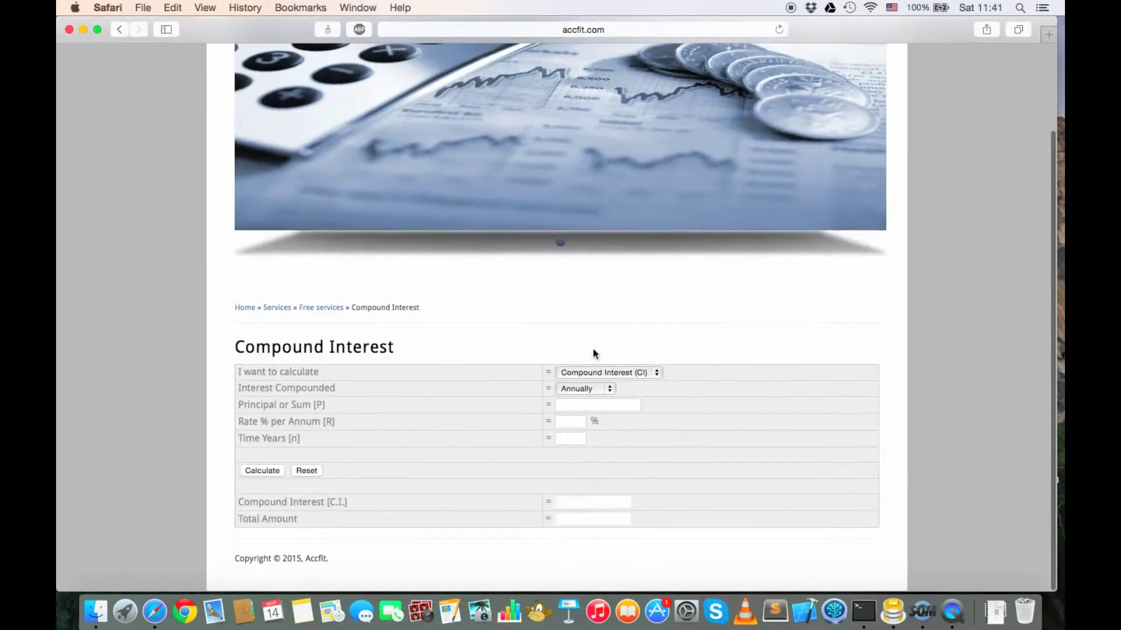
Step: Keep Compound Interest (CI) selected and calculate for principal 1000 at 12% over 1 year
click(629, 374)
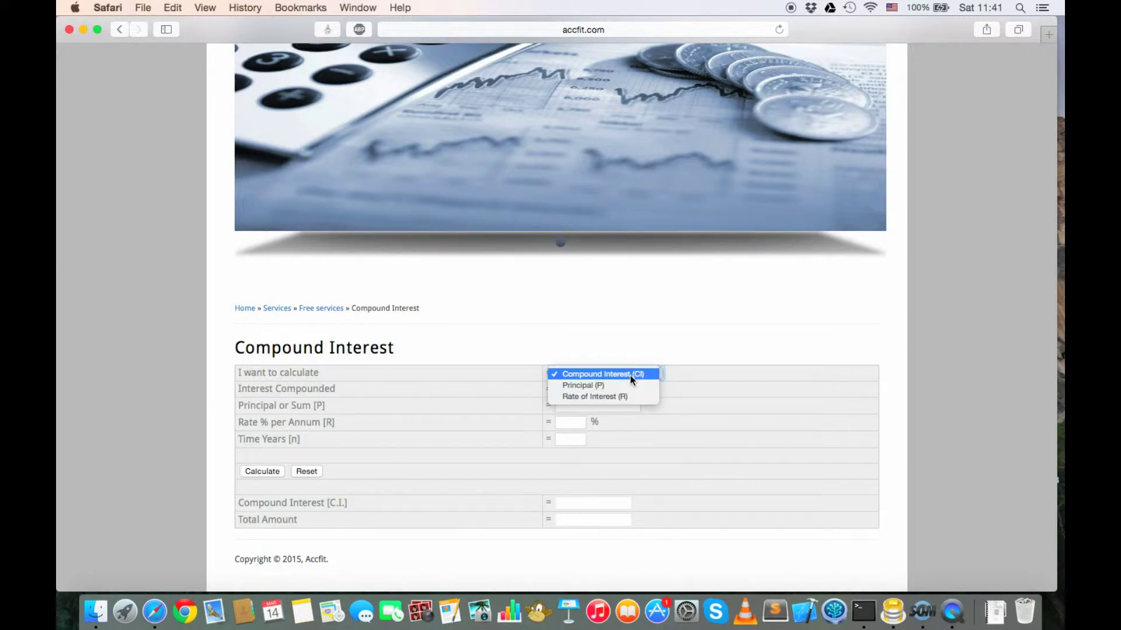
click(629, 374)
click(597, 372)
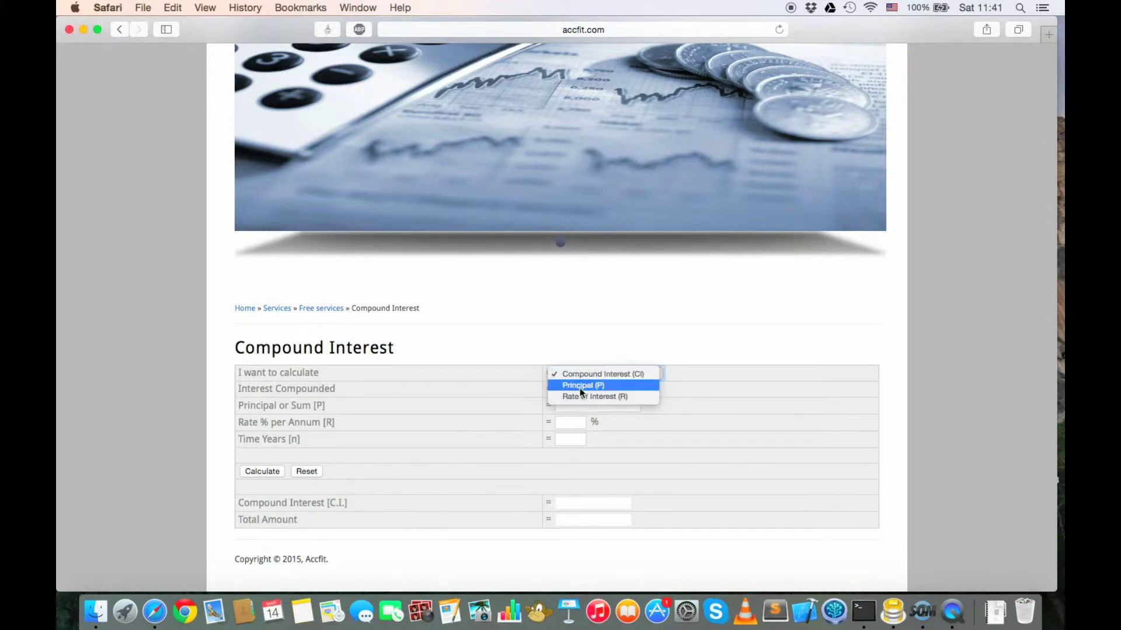
click(589, 374)
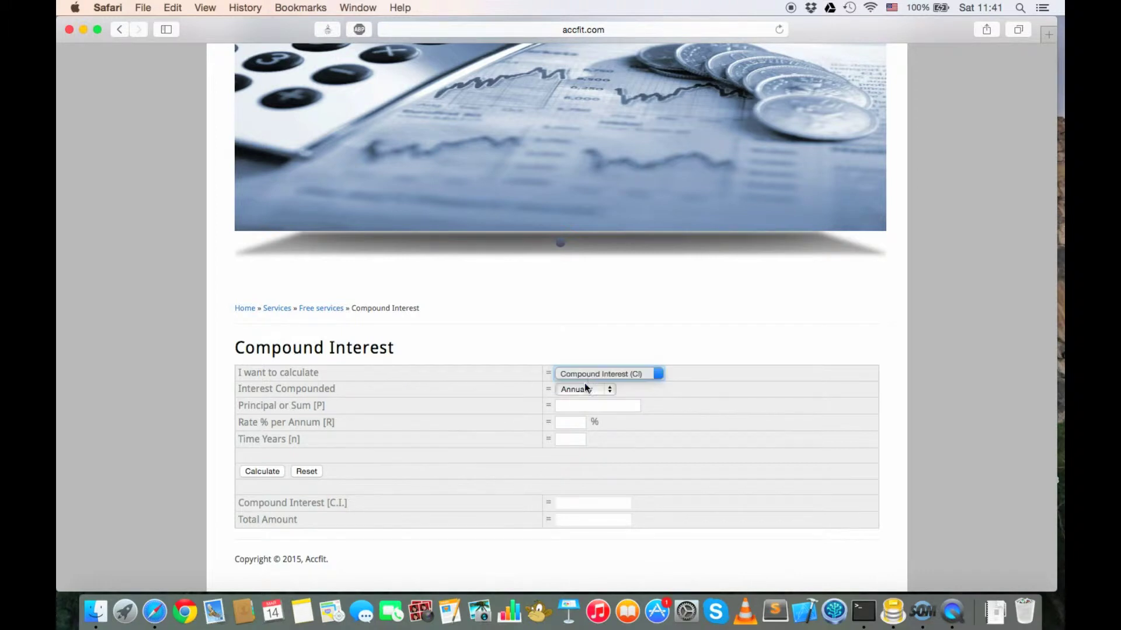
click(575, 410)
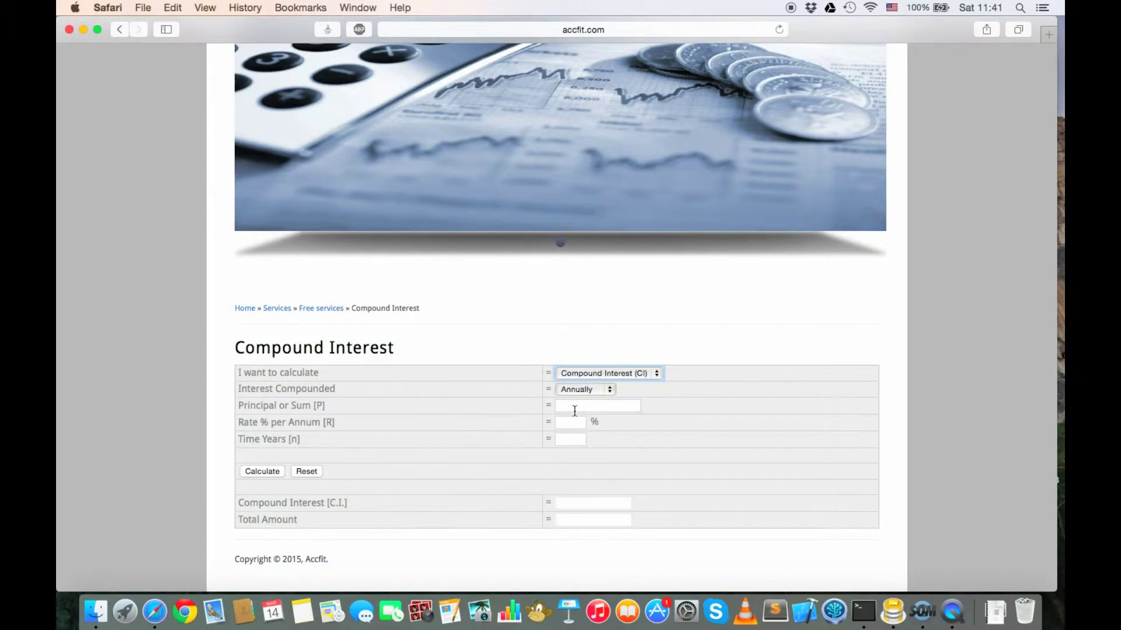
text(1000)
key(Tab)
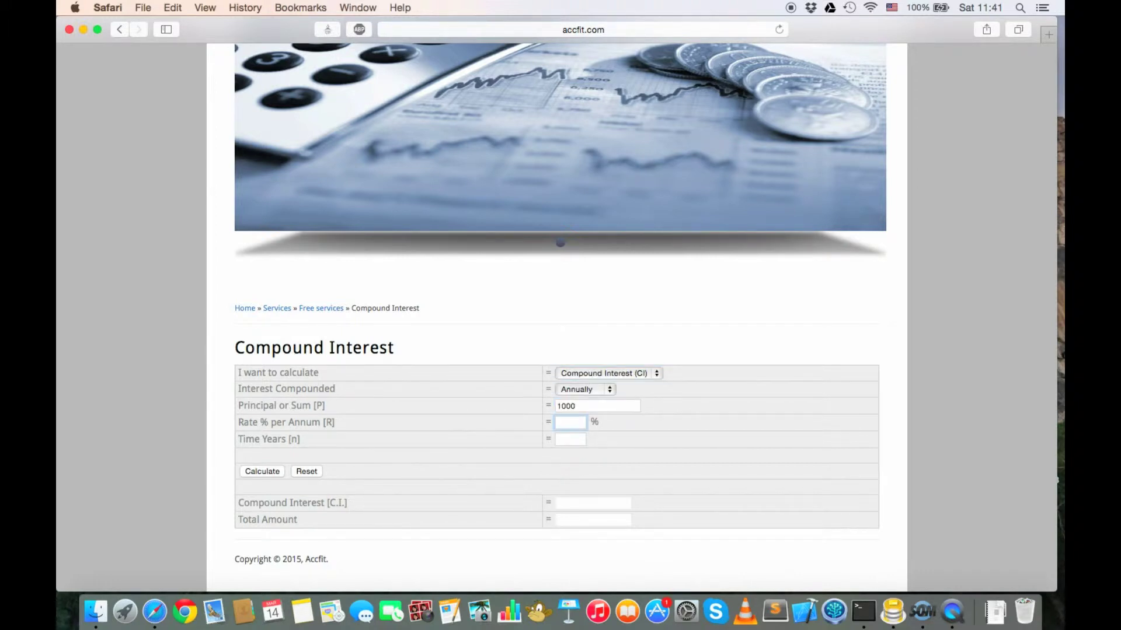
text(12)
key(Tab)
click(277, 472)
Step: Reopen the calculation options and close them unchanged, keeping the 120 interest / 1120 total result
click(604, 372)
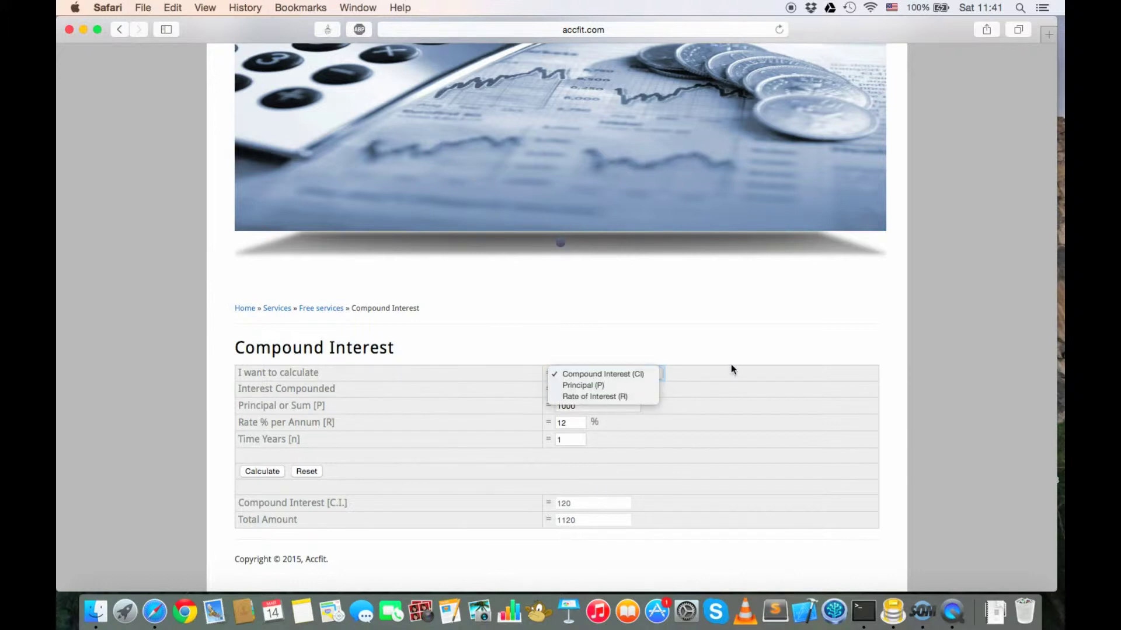
click(672, 300)
scroll(669, 300, up, 5)
Step: Open the Simple Interest calculator from Services > Free services
mouse_move(578, 93)
mouse_move(642, 100)
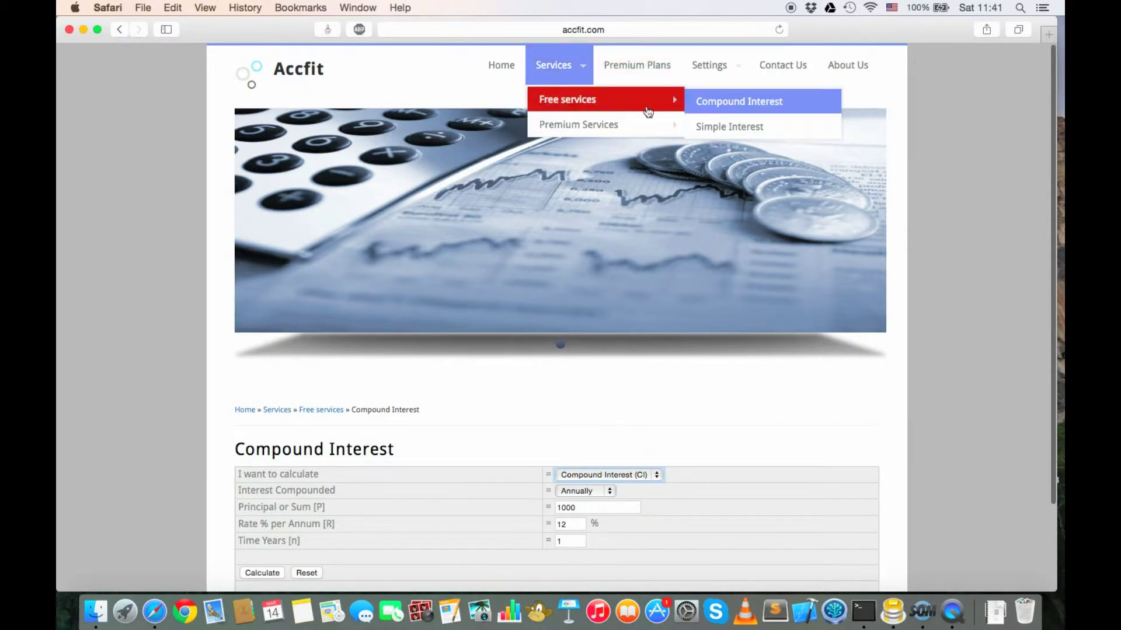
click(713, 128)
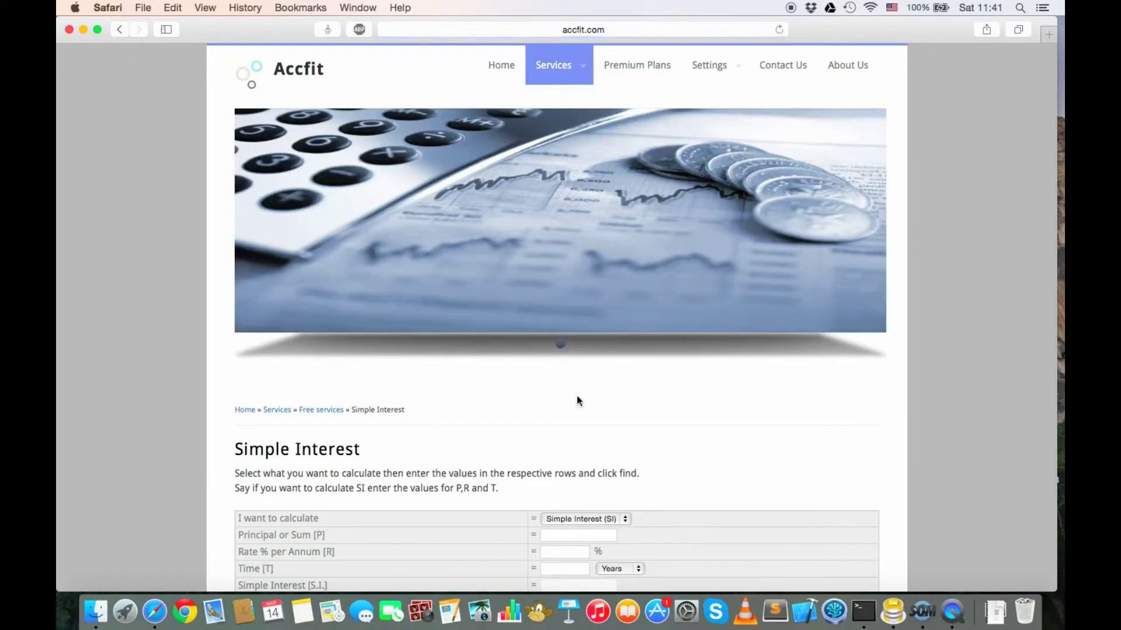
scroll(577, 396, down, 3)
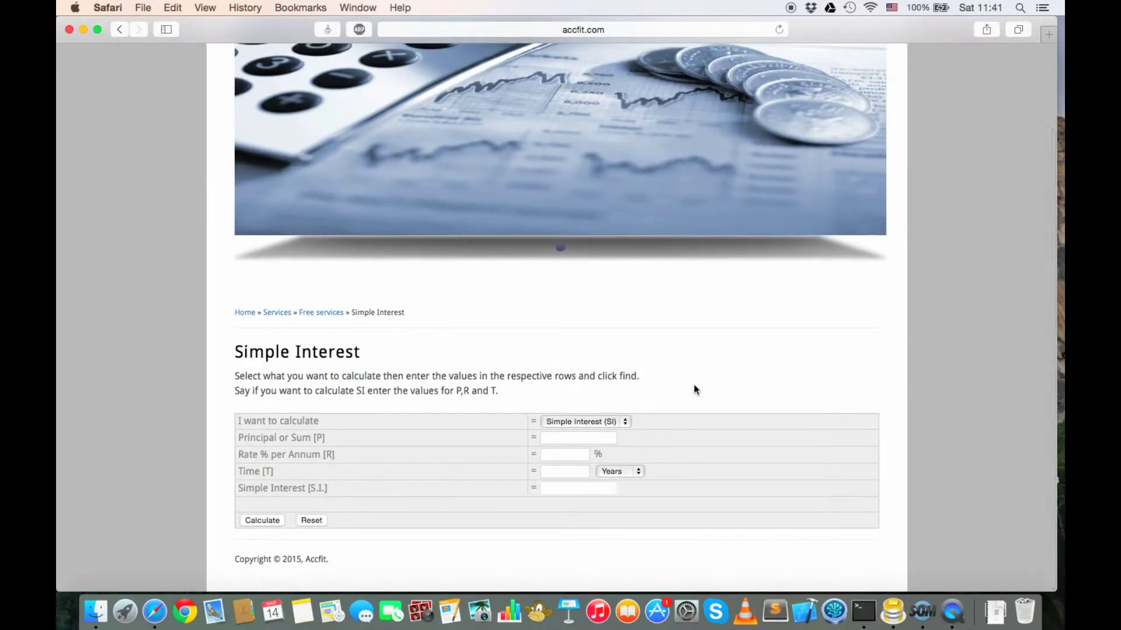
scroll(693, 385, up, 4)
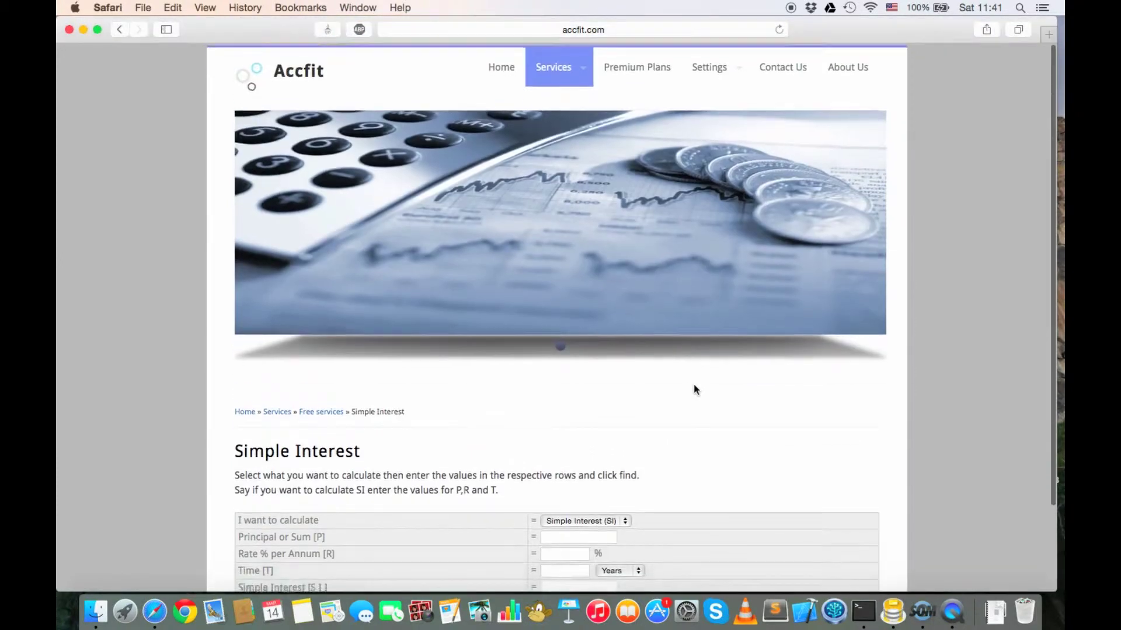
Step: Browse the Services menus and confirm Simple Interest stays the chosen calculation
mouse_move(570, 58)
mouse_move(585, 100)
scroll(664, 478, down, 4)
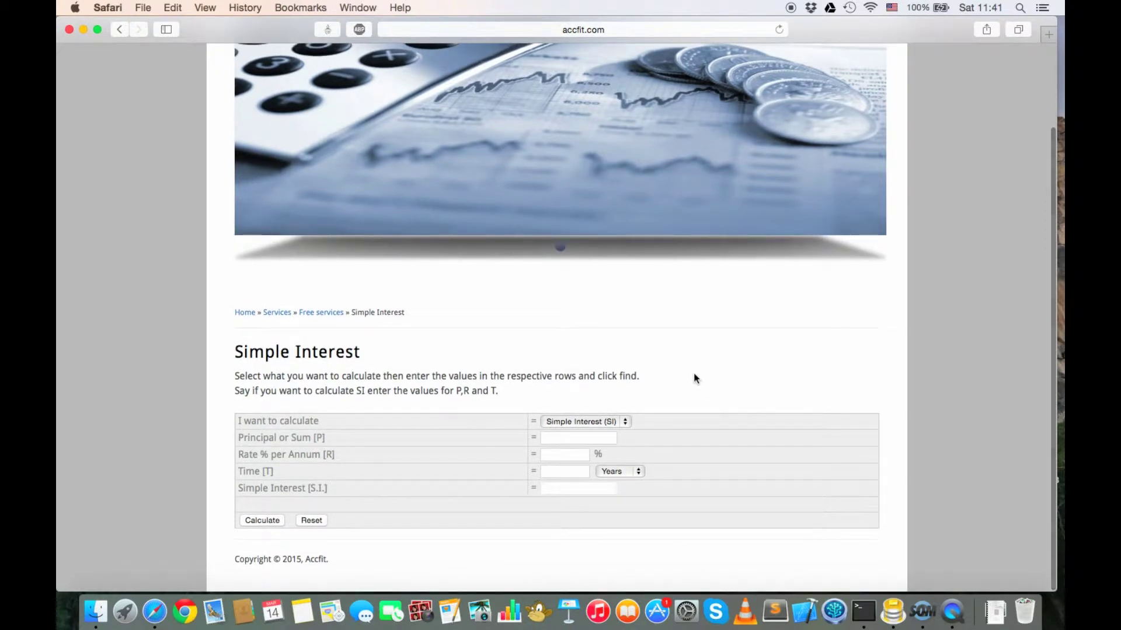
scroll(693, 377, up, 4)
scroll(694, 375, down, 1)
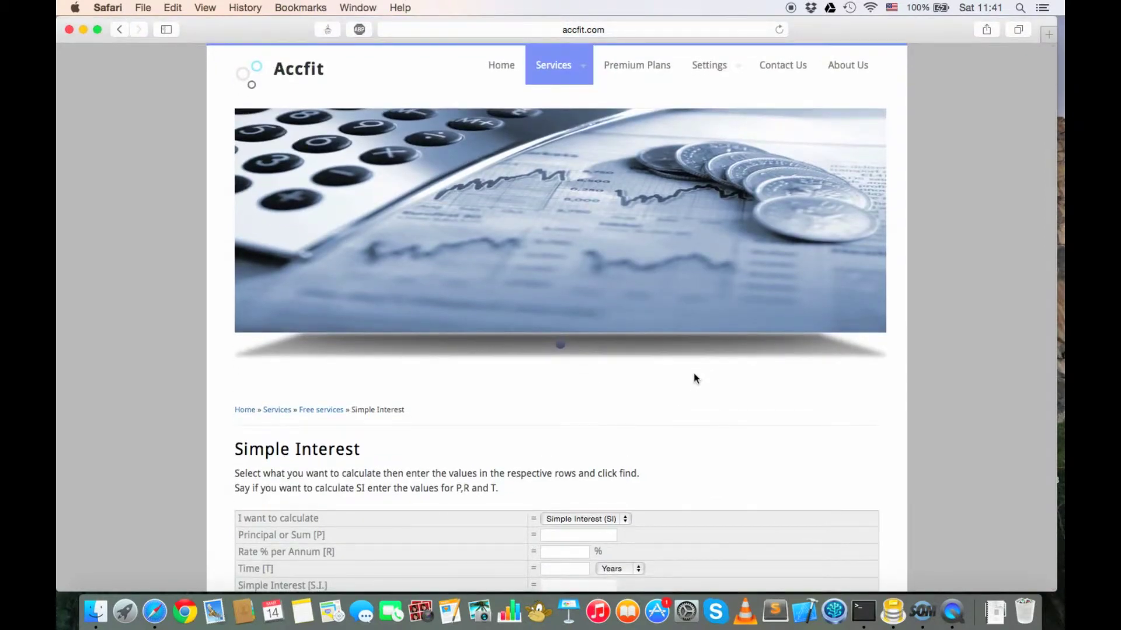
click(575, 518)
click(655, 473)
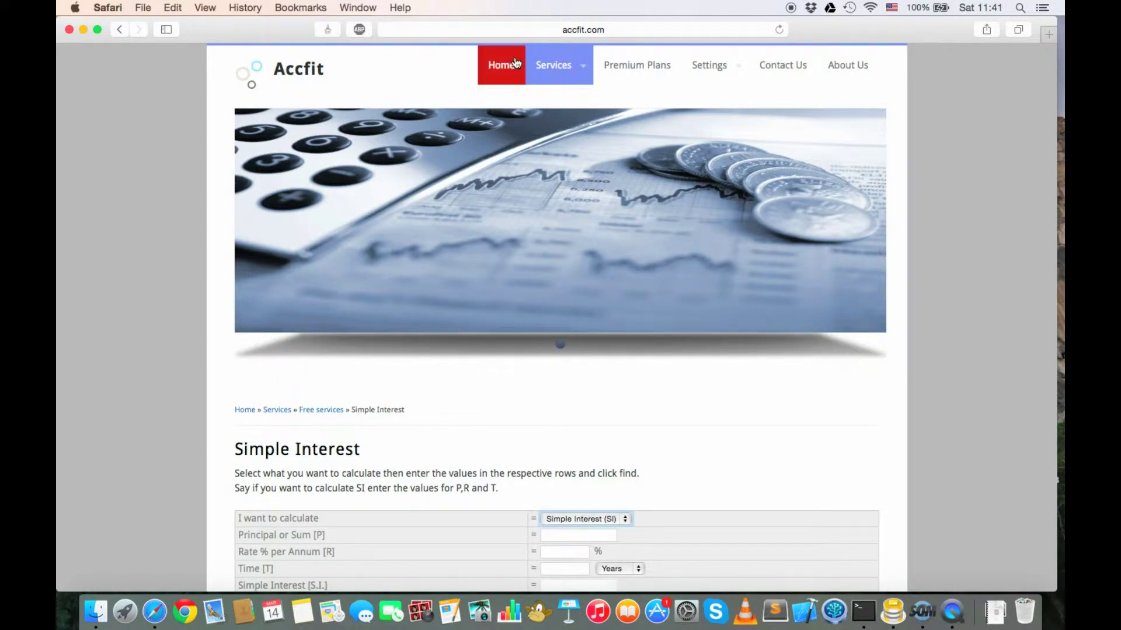
mouse_move(597, 133)
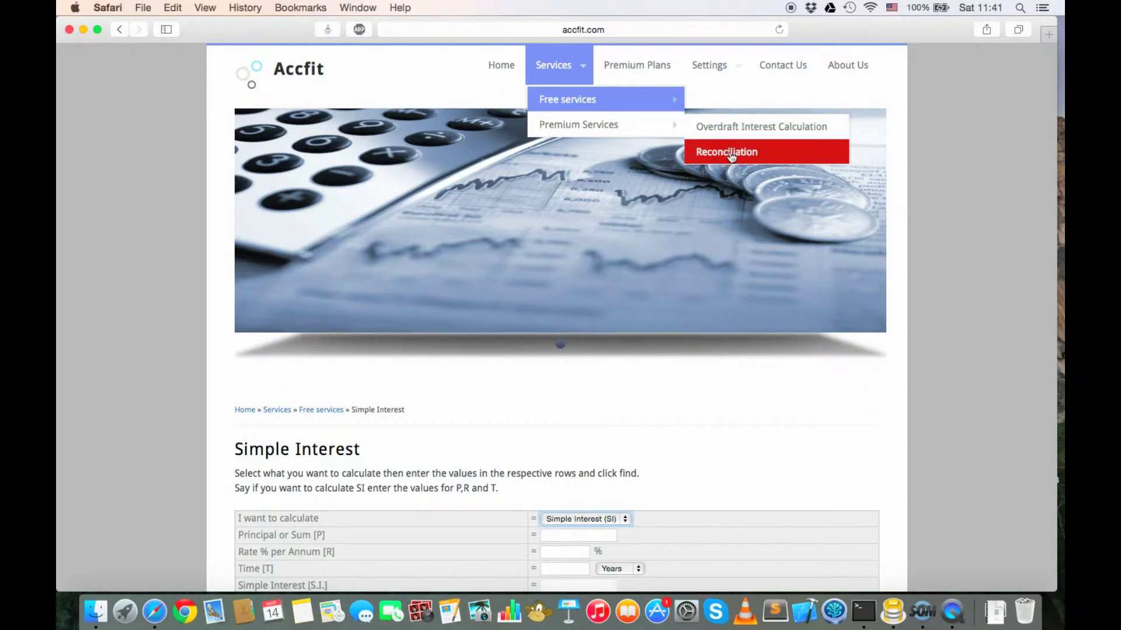
Step: Return to the Accfit home page and look it over
click(509, 73)
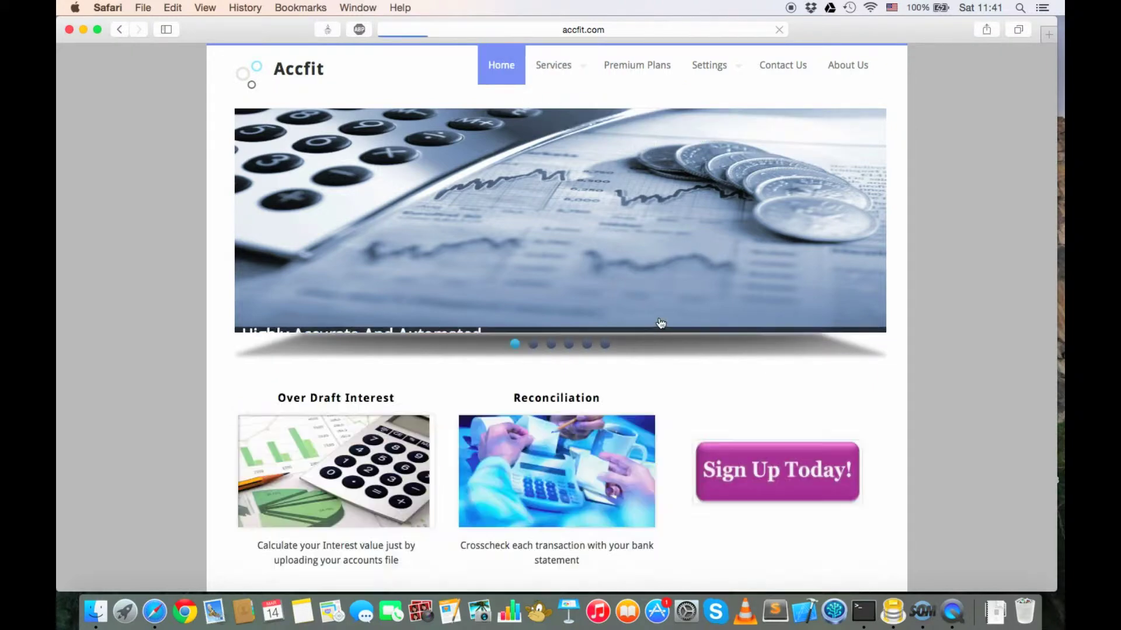
scroll(660, 321, down, 5)
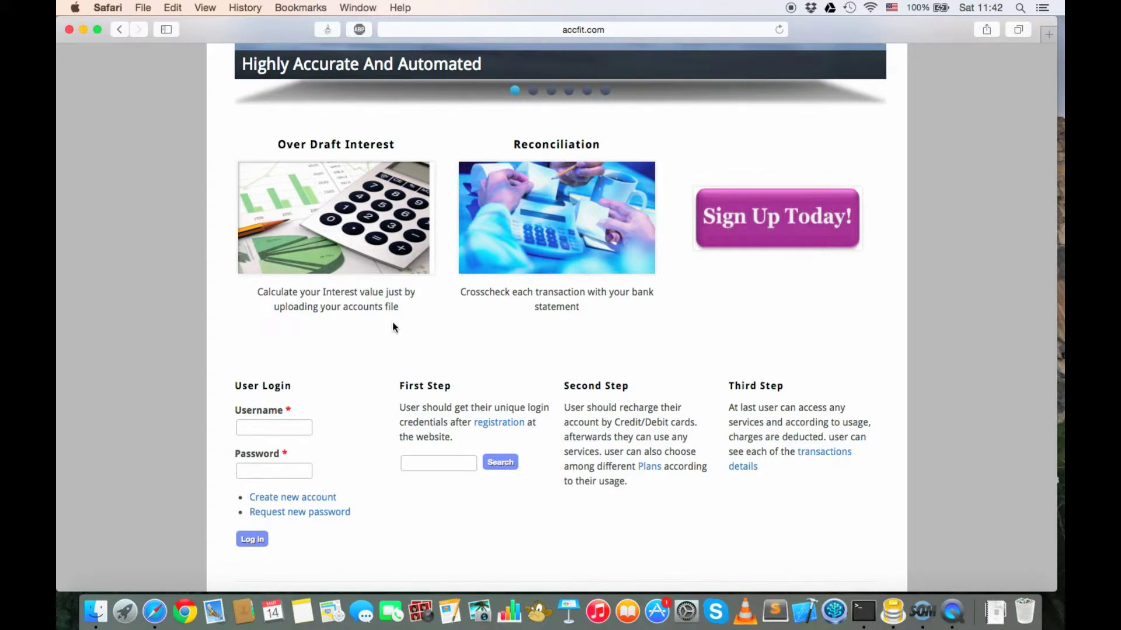
scroll(393, 323, up, 5)
mouse_move(727, 83)
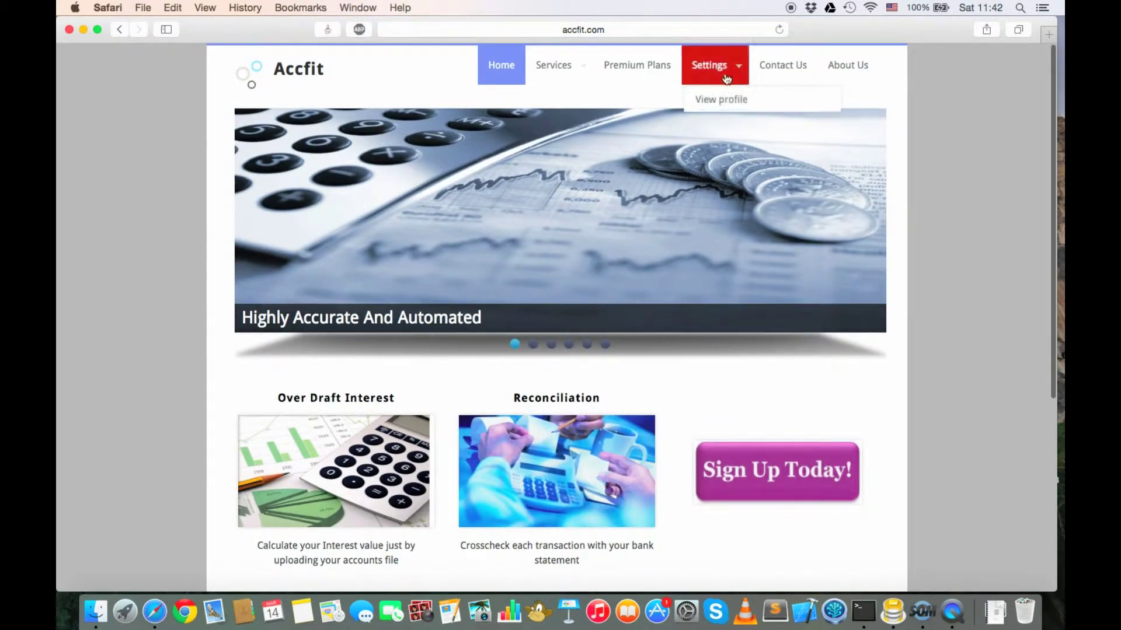
scroll(625, 253, down, 5)
scroll(671, 205, up, 5)
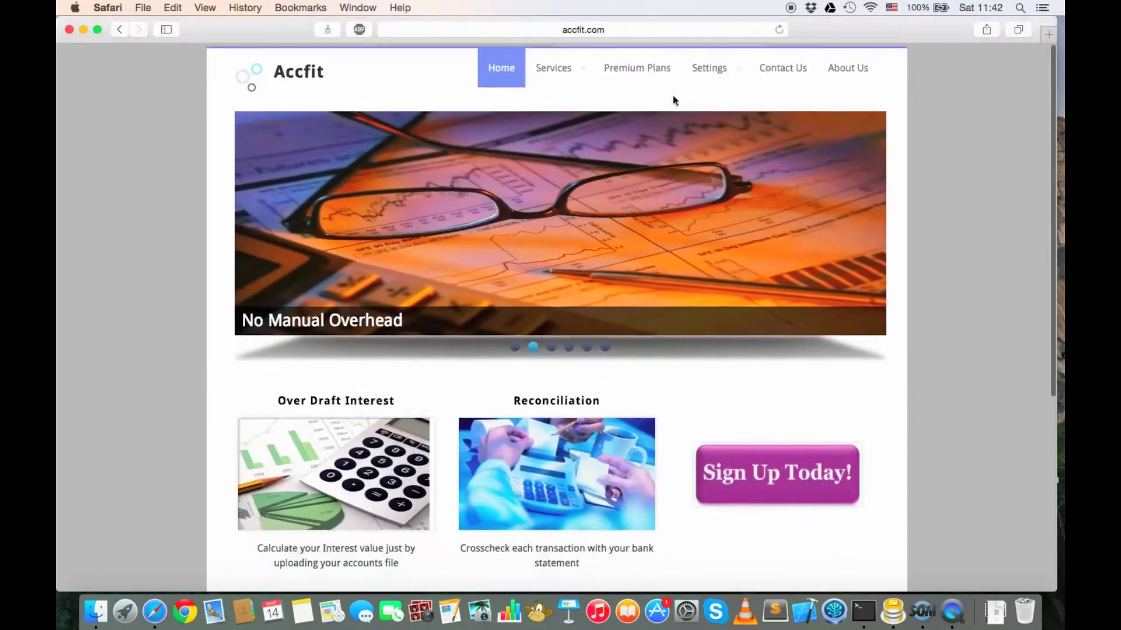
Step: Open Premium Plans, highlight the Corporate Plan price 6000, and focus the Custom Pay amount field
click(644, 73)
scroll(648, 425, down, 4)
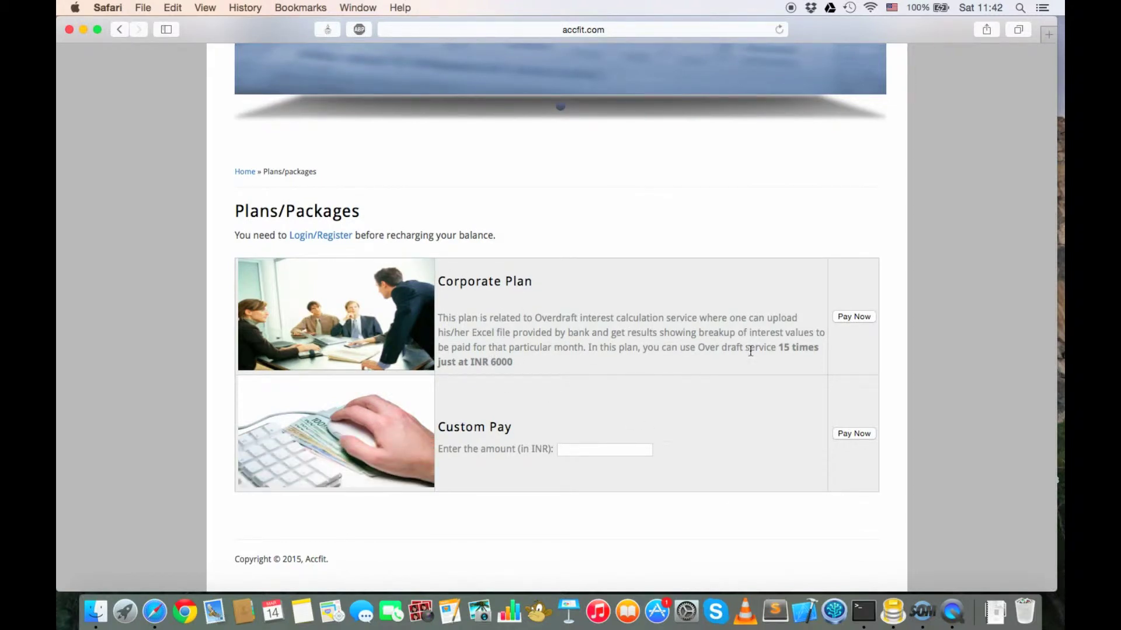
double_click(496, 363)
click(587, 450)
scroll(628, 356, up, 5)
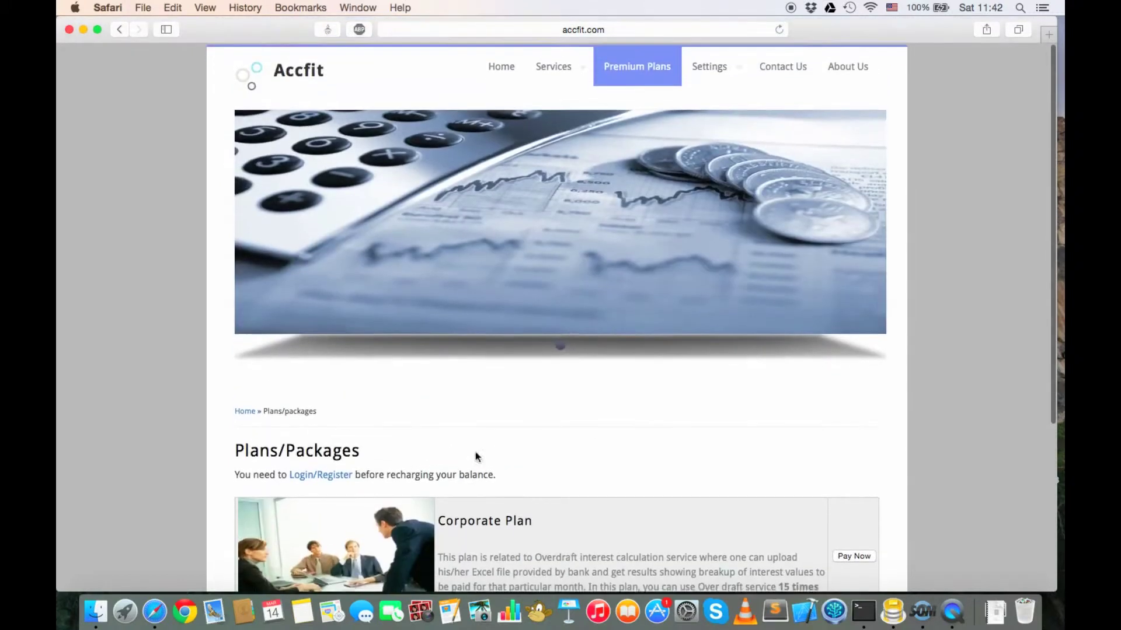
Step: Log in with the account's username and password to reach the profile page
click(308, 475)
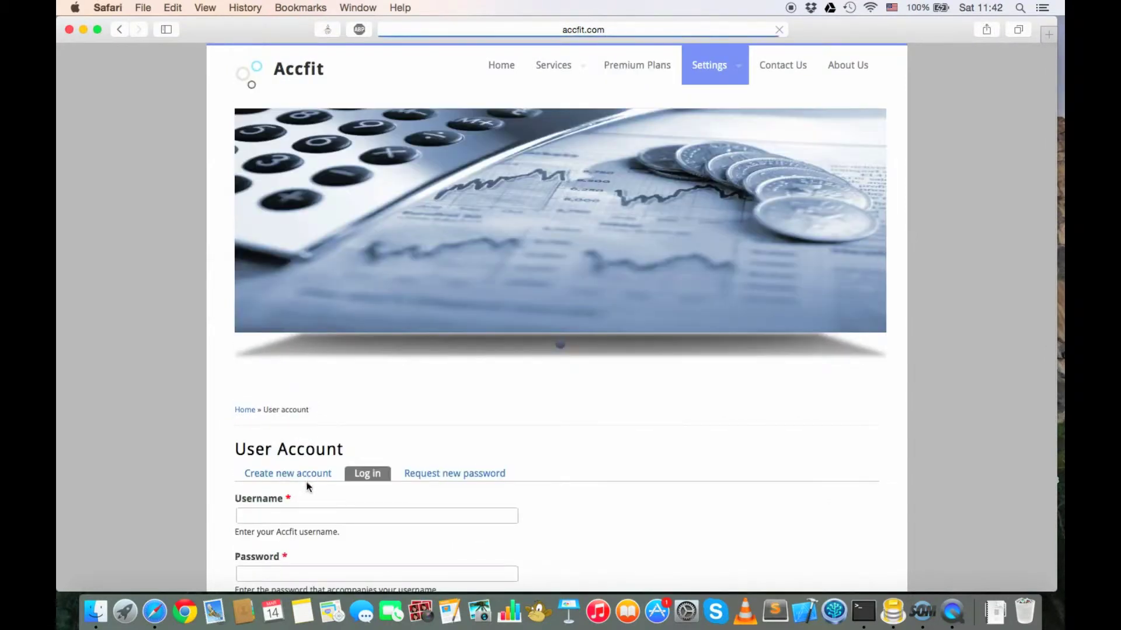
click(293, 514)
text(pulkit)
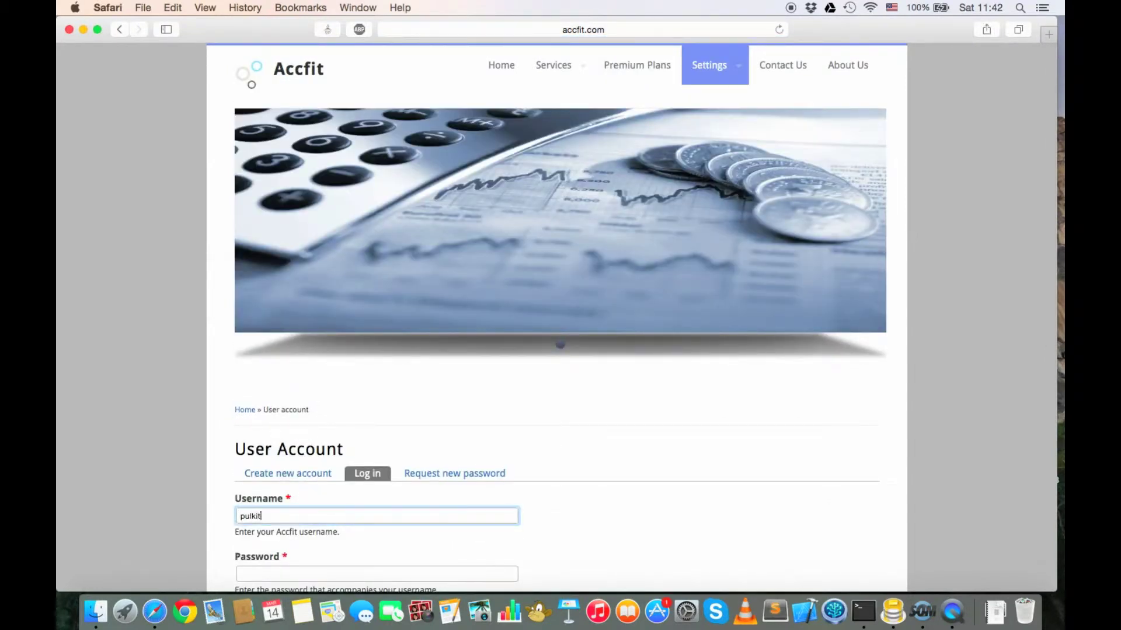
key(Tab)
scroll(393, 441, down, 3)
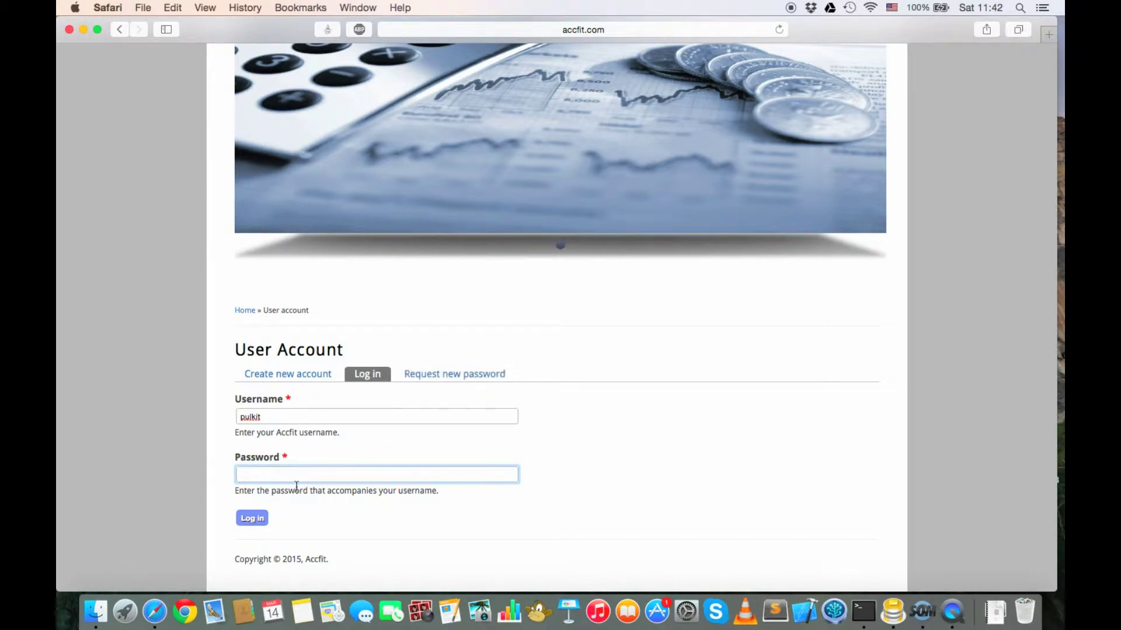
text(••••••)
key(Return)
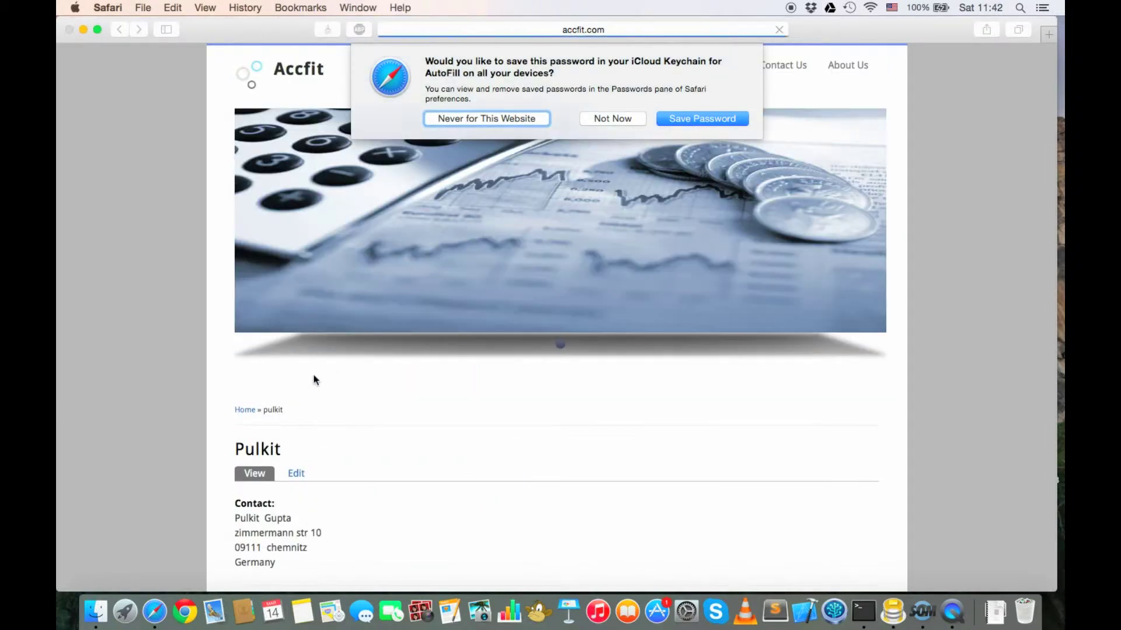
Step: Decline Safari's password save with Not Now and look over the profile's Edit form
click(614, 122)
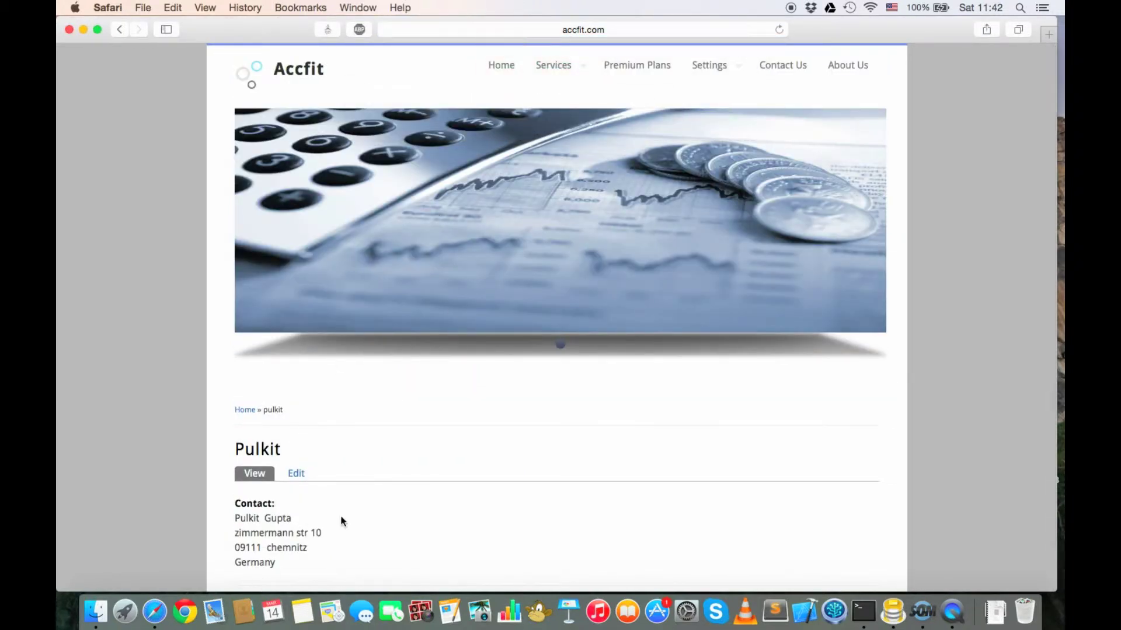
scroll(341, 518, down, 2)
click(286, 430)
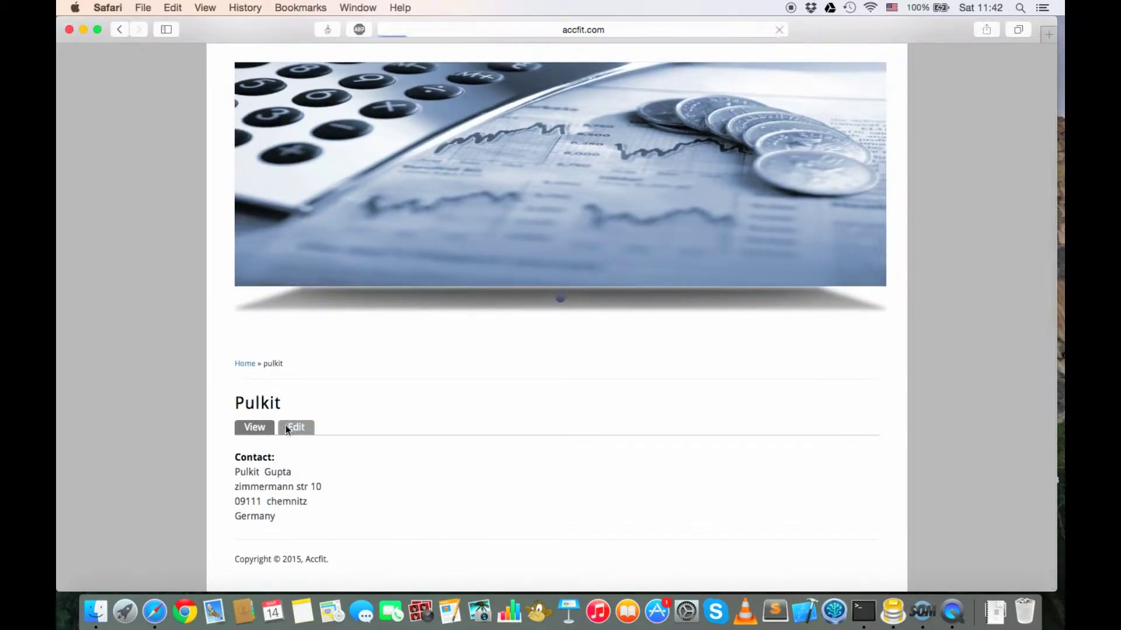
scroll(401, 442, down, 4)
click(296, 234)
scroll(296, 239, down, 4)
scroll(293, 238, down, 6)
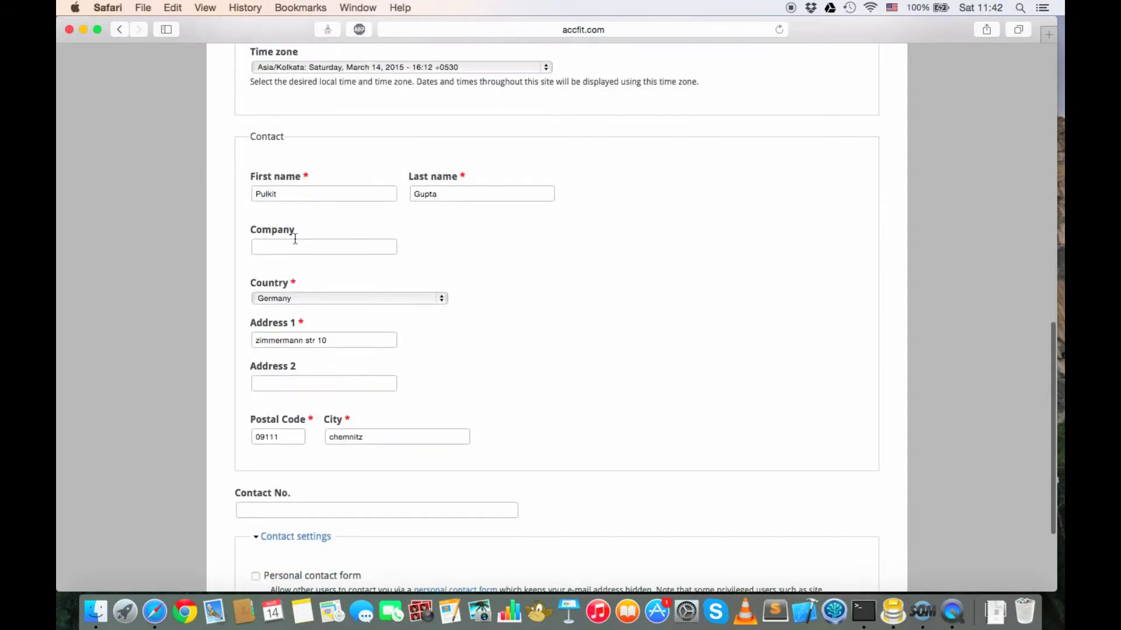
scroll(293, 233, up, 15)
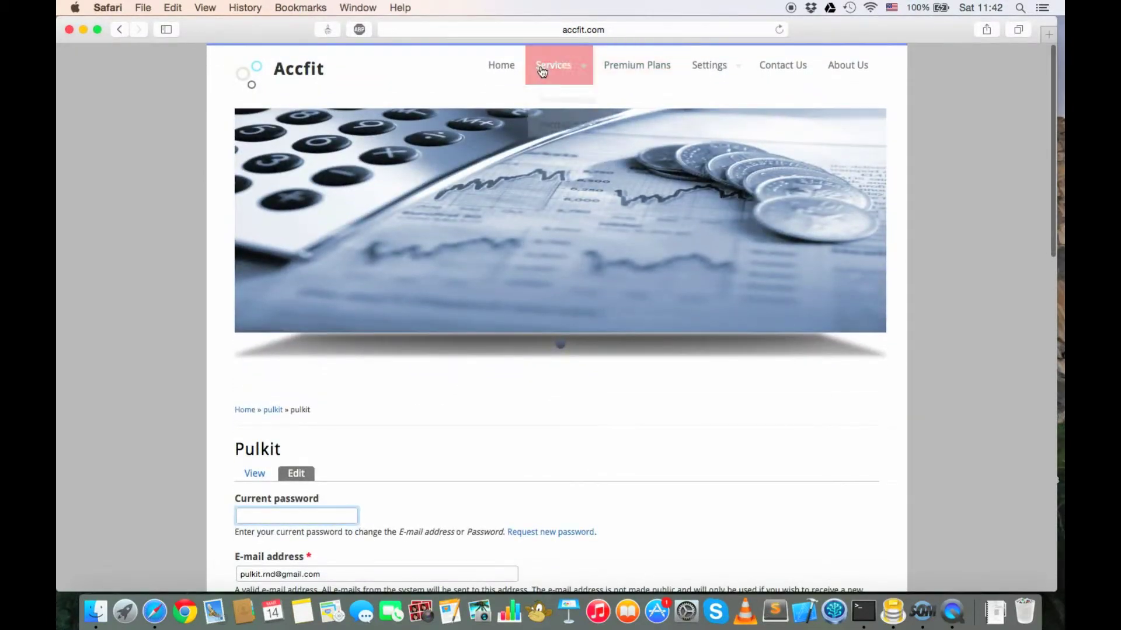
Step: Go to Premium Plans and follow the current balance link to the Rs.36,670.00 balance sheet
click(625, 69)
scroll(529, 429, down, 5)
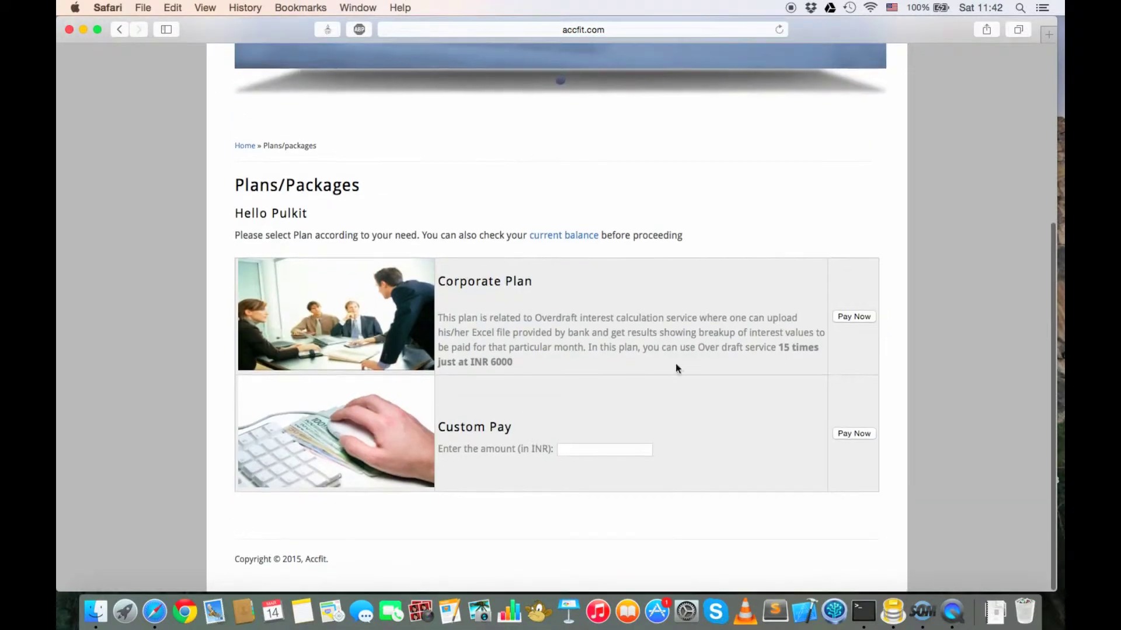
scroll(684, 348, up, 2)
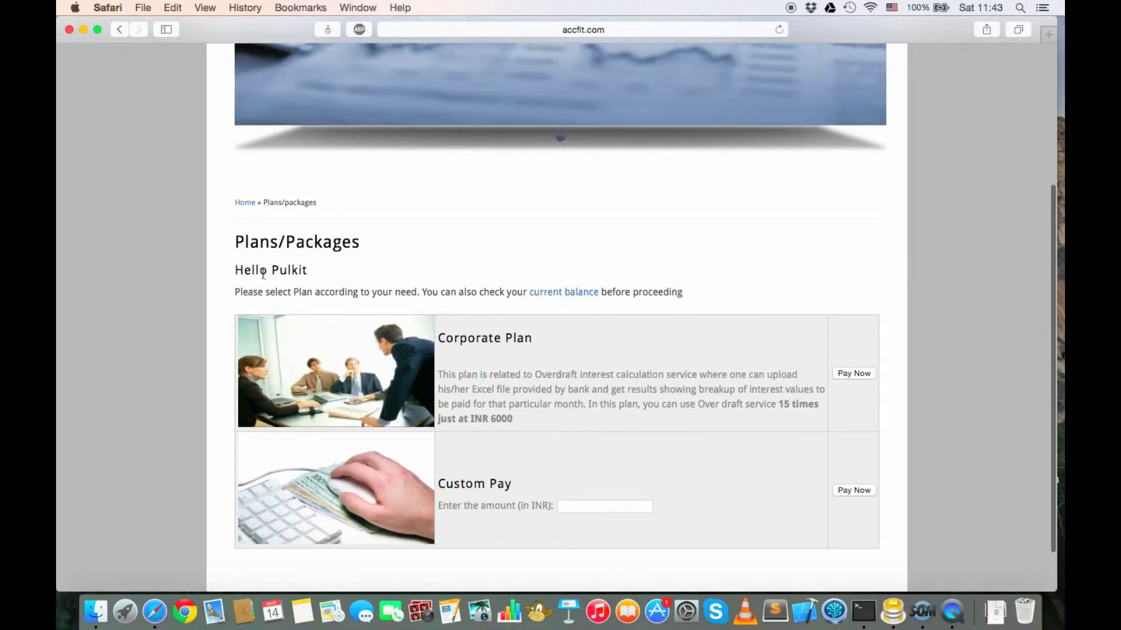
drag(235, 269, 326, 269)
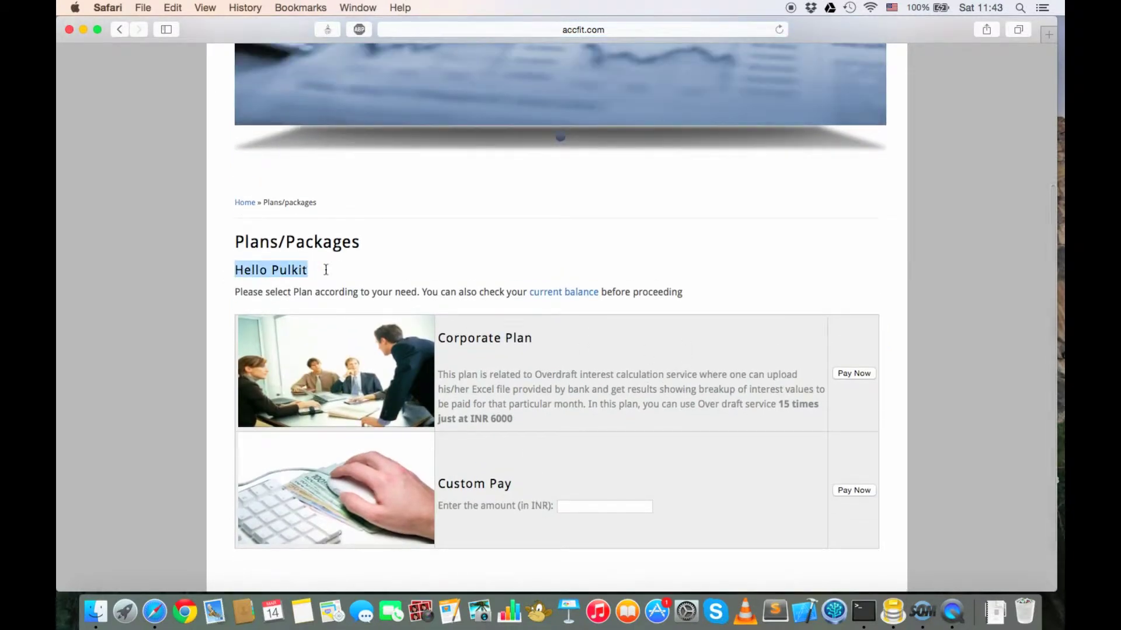
click(557, 290)
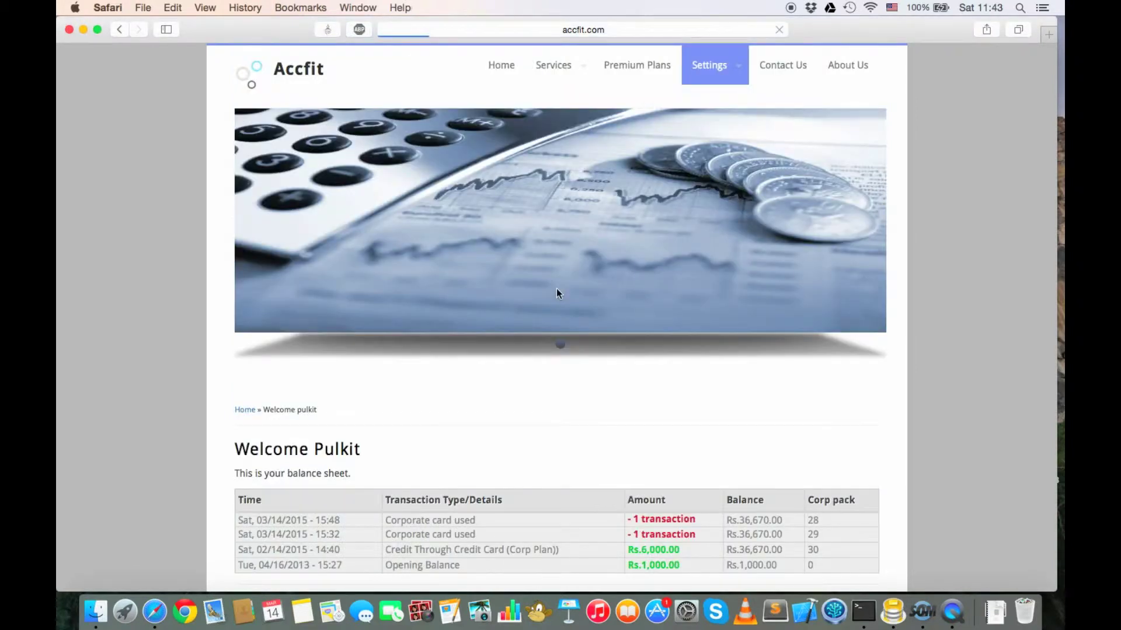
Step: Scroll the balance sheet and select the 36,670.00 current balance value
scroll(555, 288, down, 2)
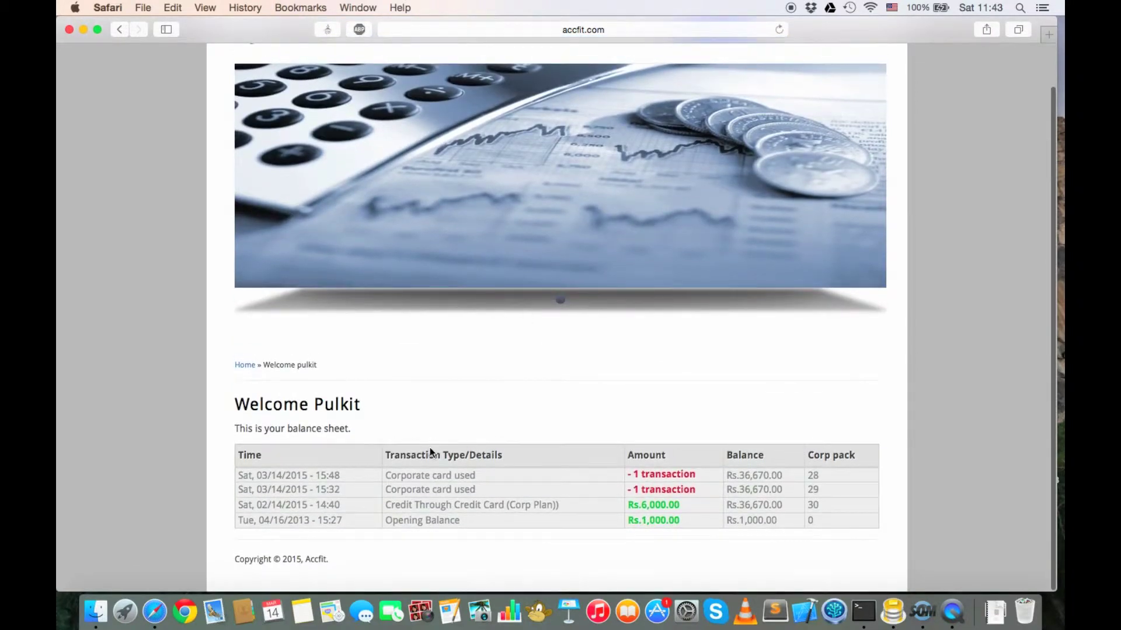
scroll(614, 439, up, 2)
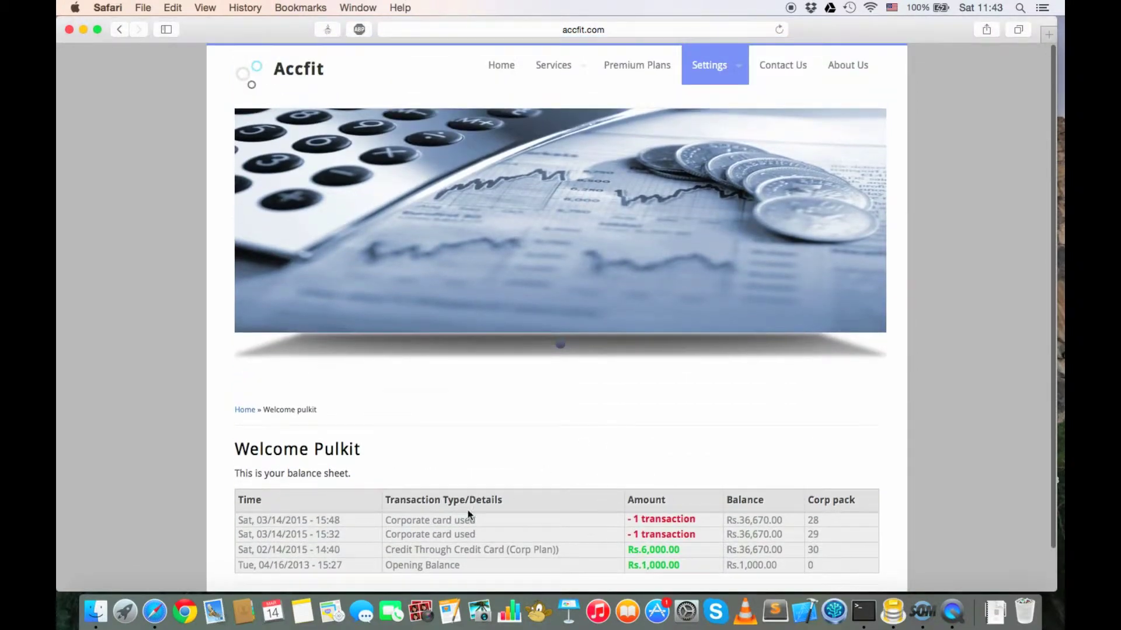
scroll(636, 524, down, 2)
double_click(753, 506)
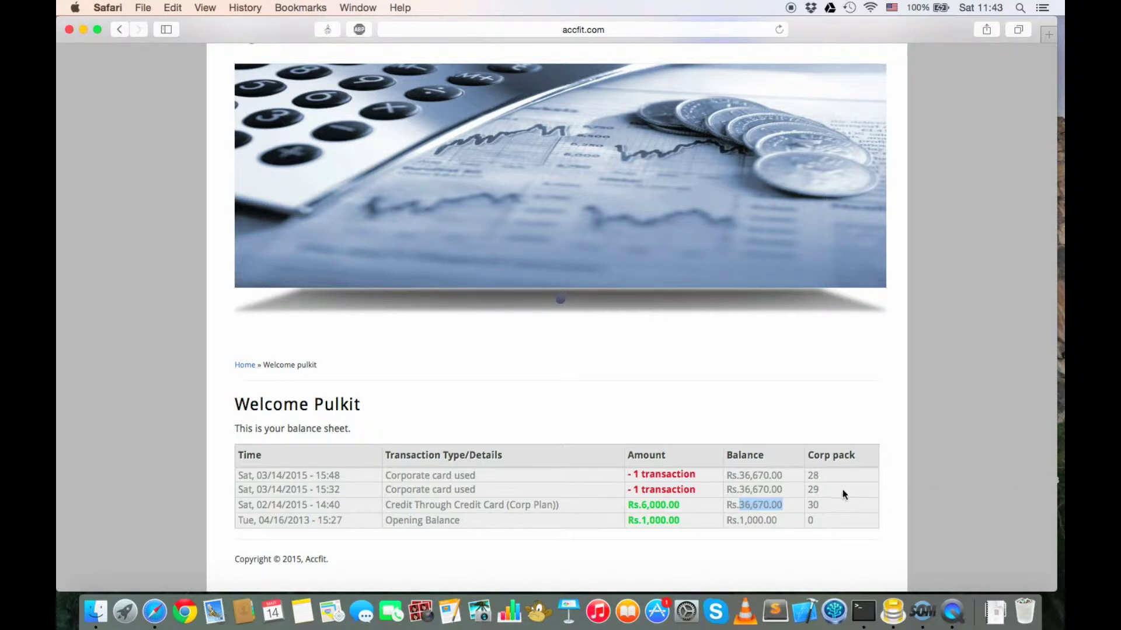
click(807, 492)
Step: Highlight the corp pack count 29 and the Rs.36,670.00 balance in the neighbouring row
drag(819, 504, 799, 504)
click(676, 497)
drag(816, 491, 808, 489)
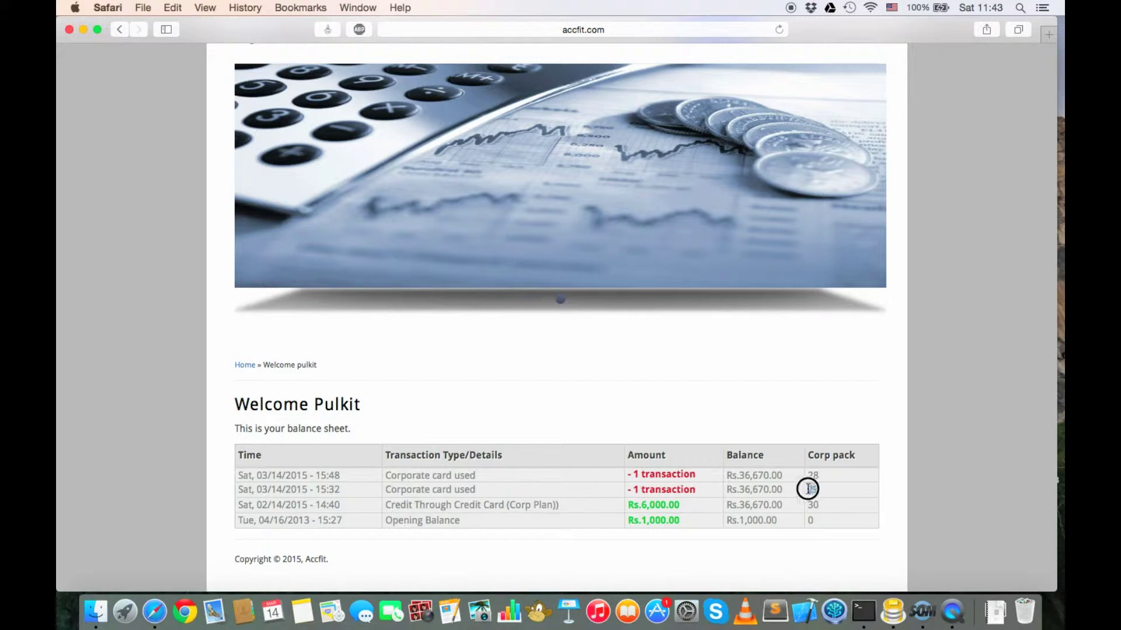
drag(726, 492, 783, 492)
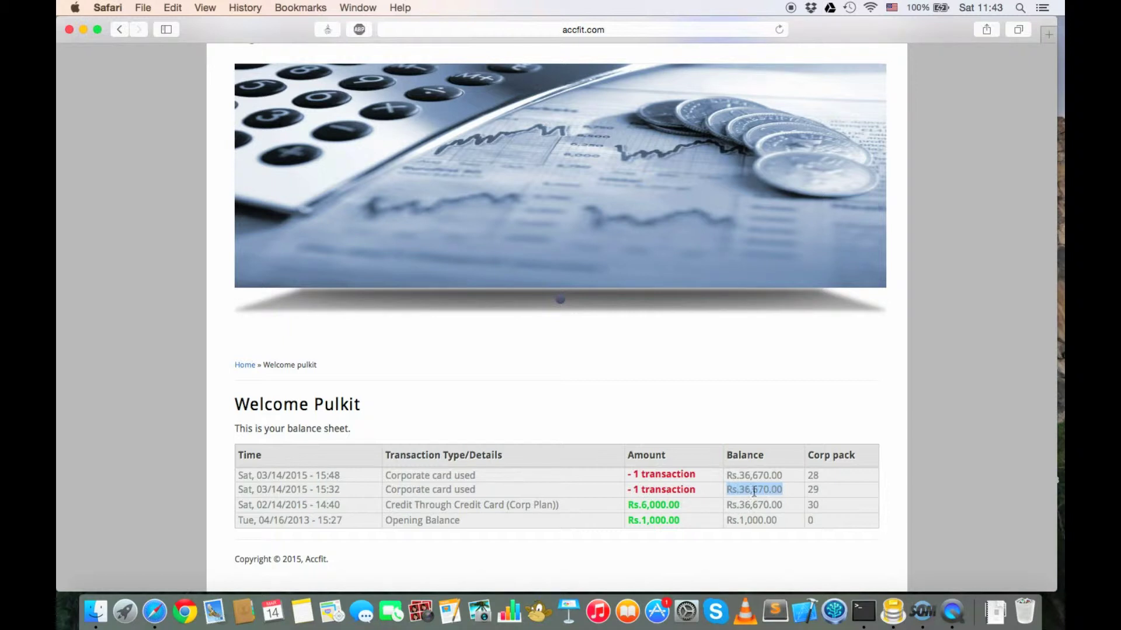
scroll(761, 492, up, 3)
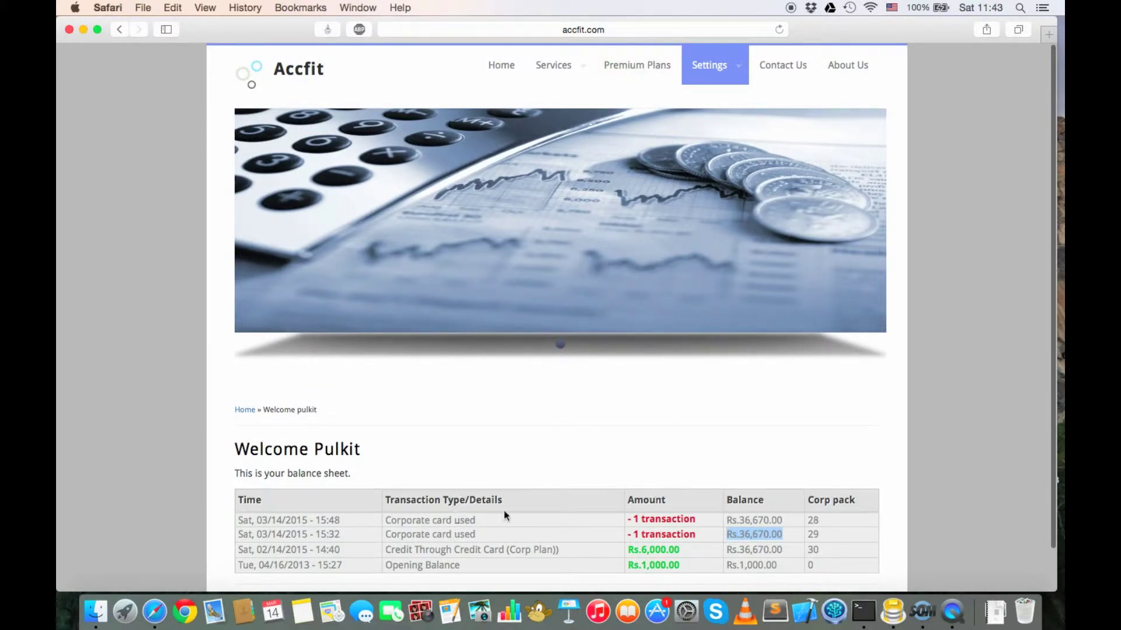
mouse_move(585, 74)
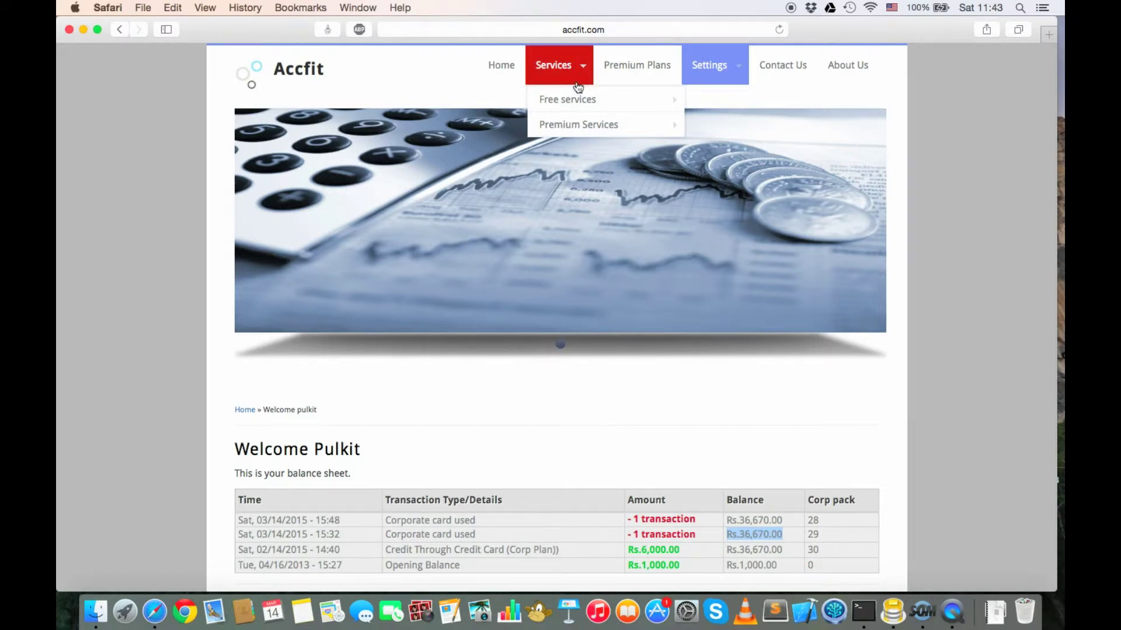
Step: Open Over Draft Interest Calculation under Premium Services and choose HDFC as the bank
mouse_move(666, 125)
click(707, 129)
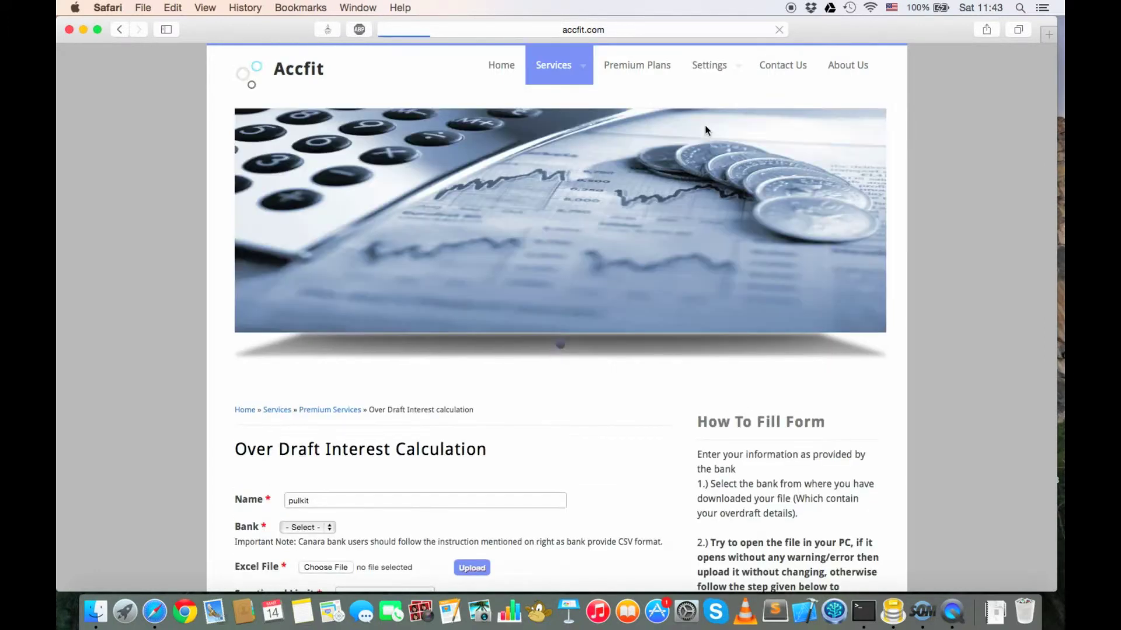
scroll(527, 380, down, 4)
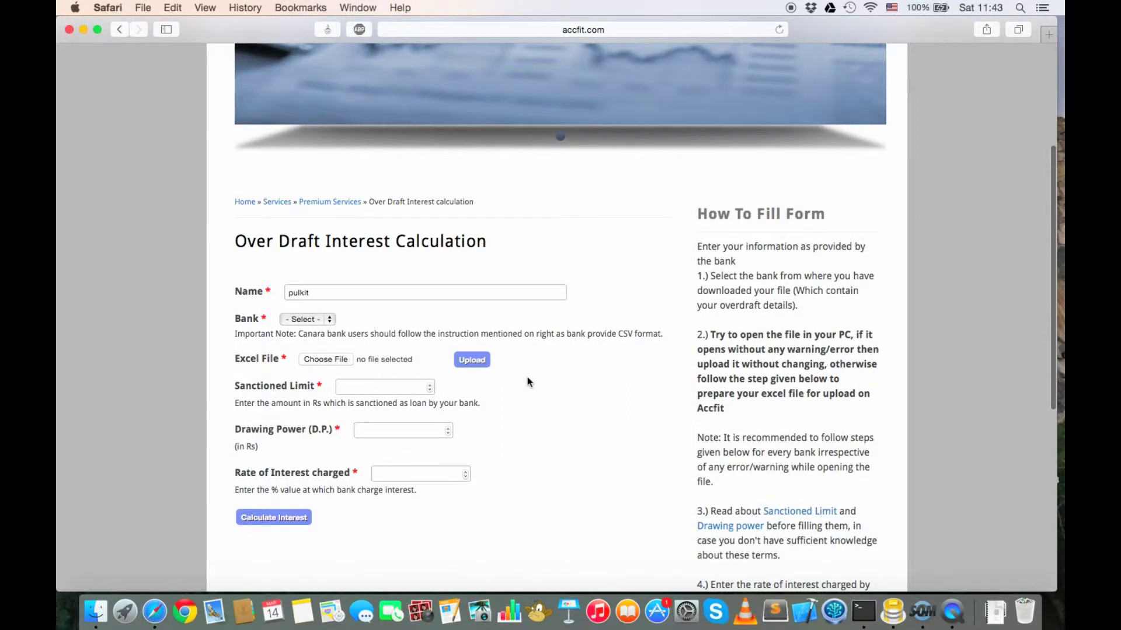
click(317, 322)
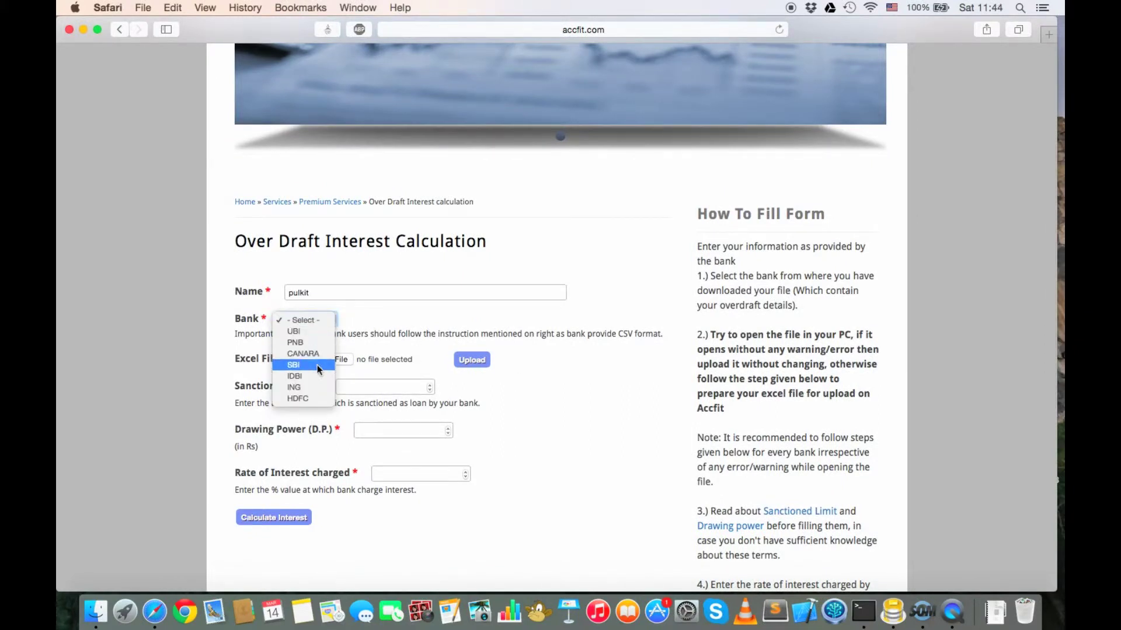
click(314, 398)
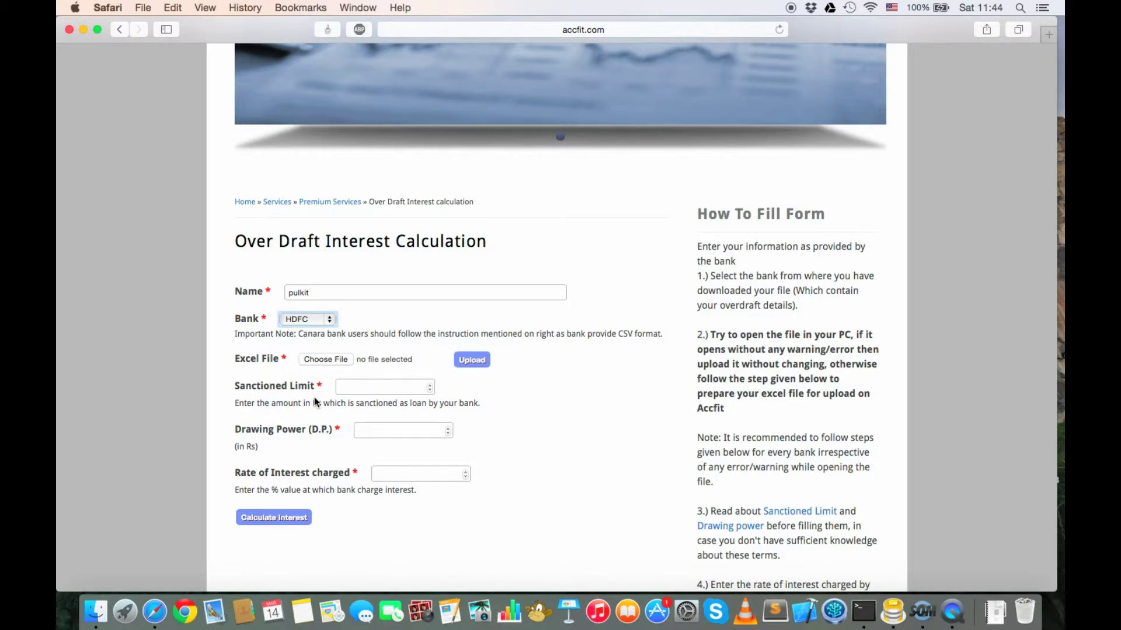
Step: Attach hdfc1.xls from the Desktop as the statement file
click(335, 359)
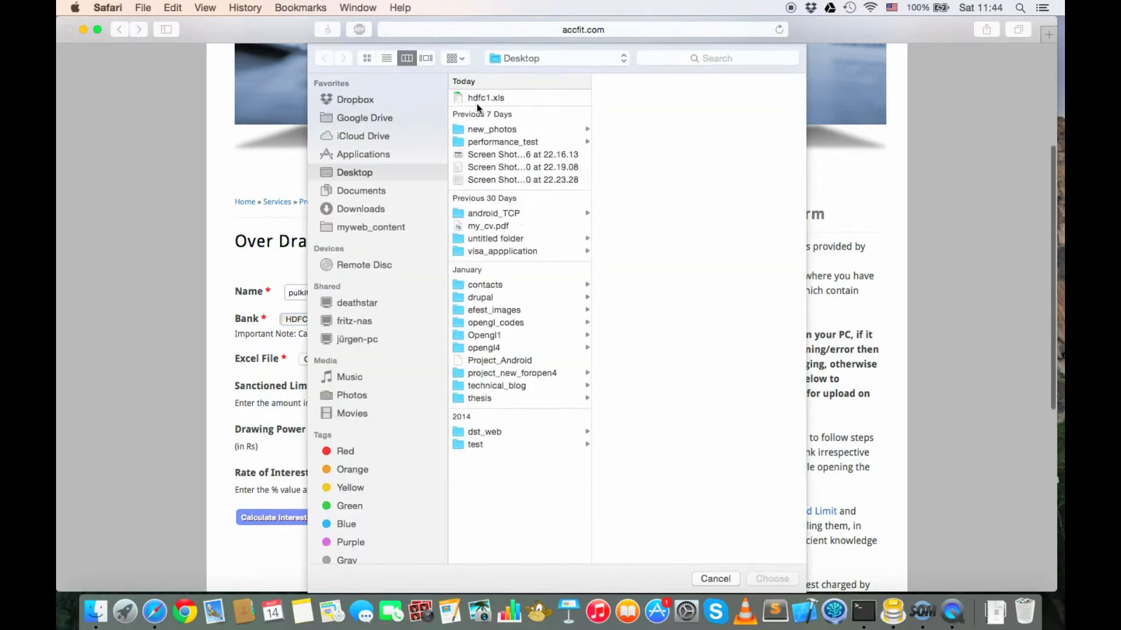
click(475, 99)
key(Return)
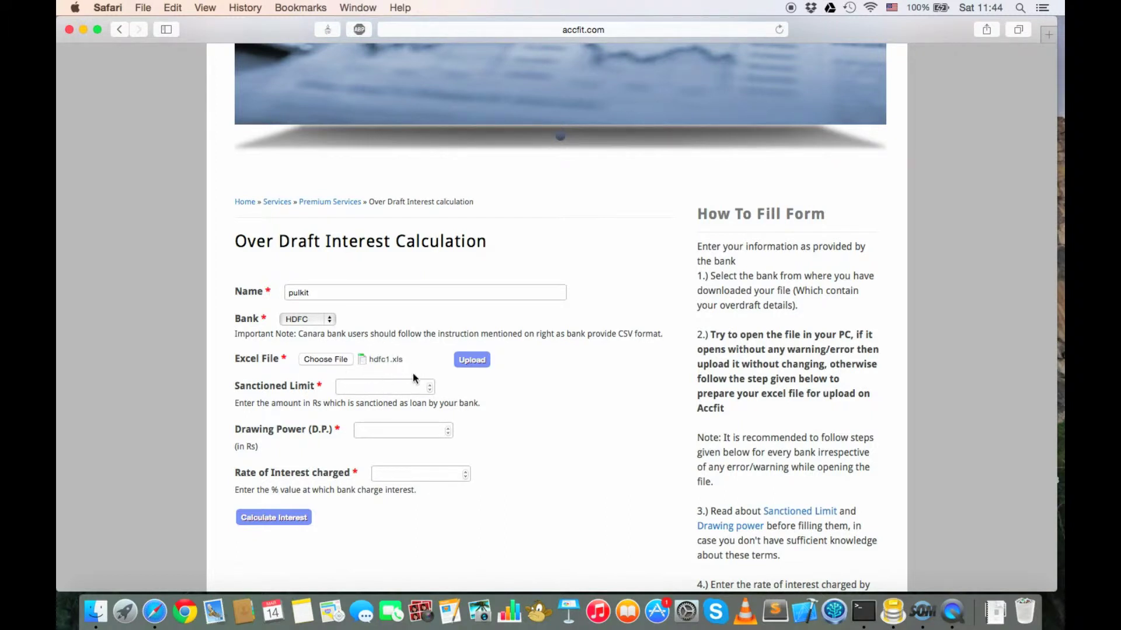
Step: Upload hdfc1.xls and enter 100000000 for both sanctioned limit and drawing power
click(472, 359)
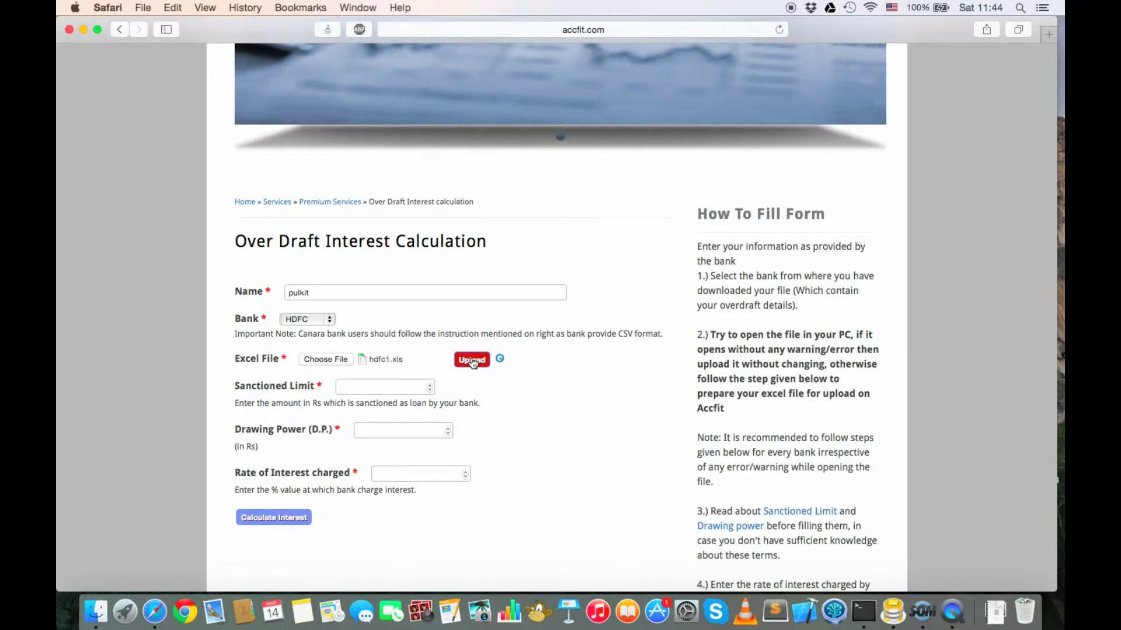
click(369, 387)
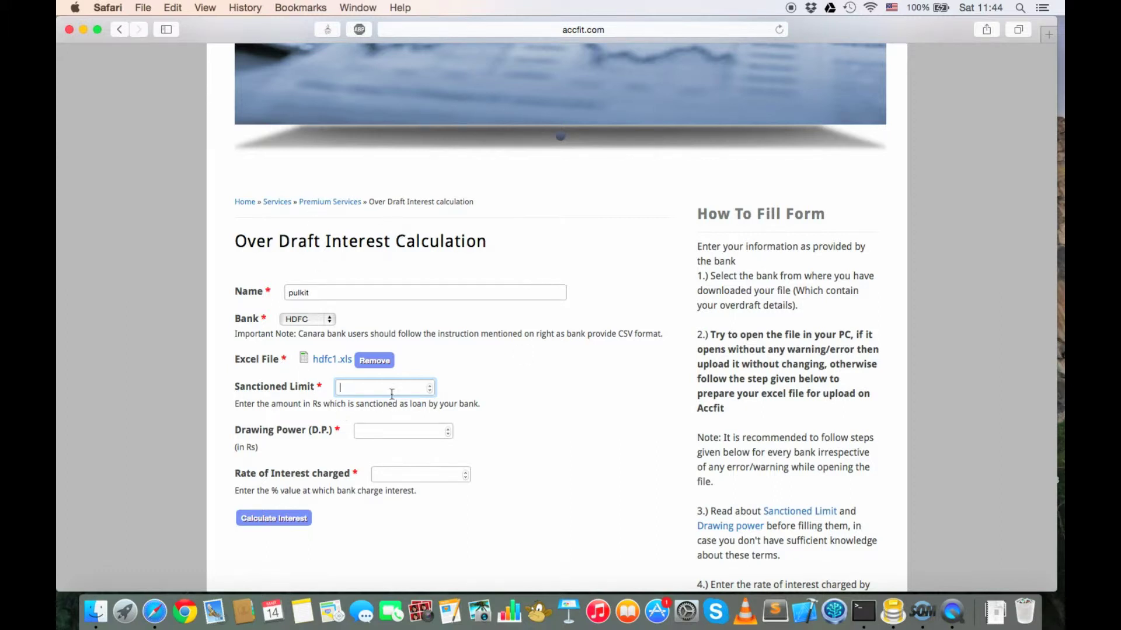
text(10)
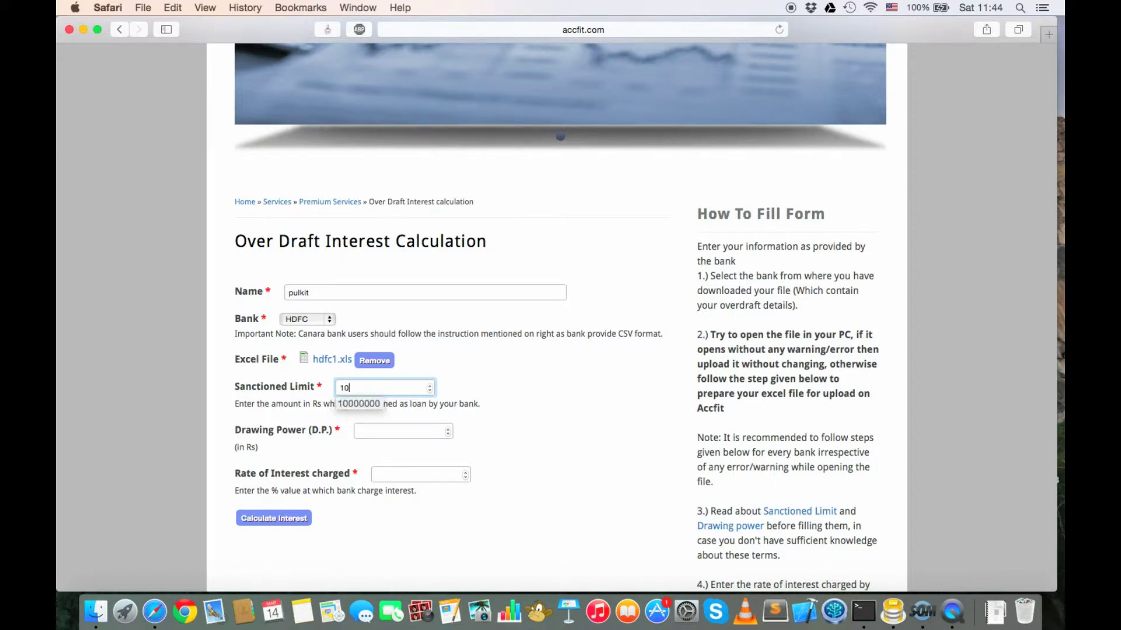
text(0000000)
key(Tab)
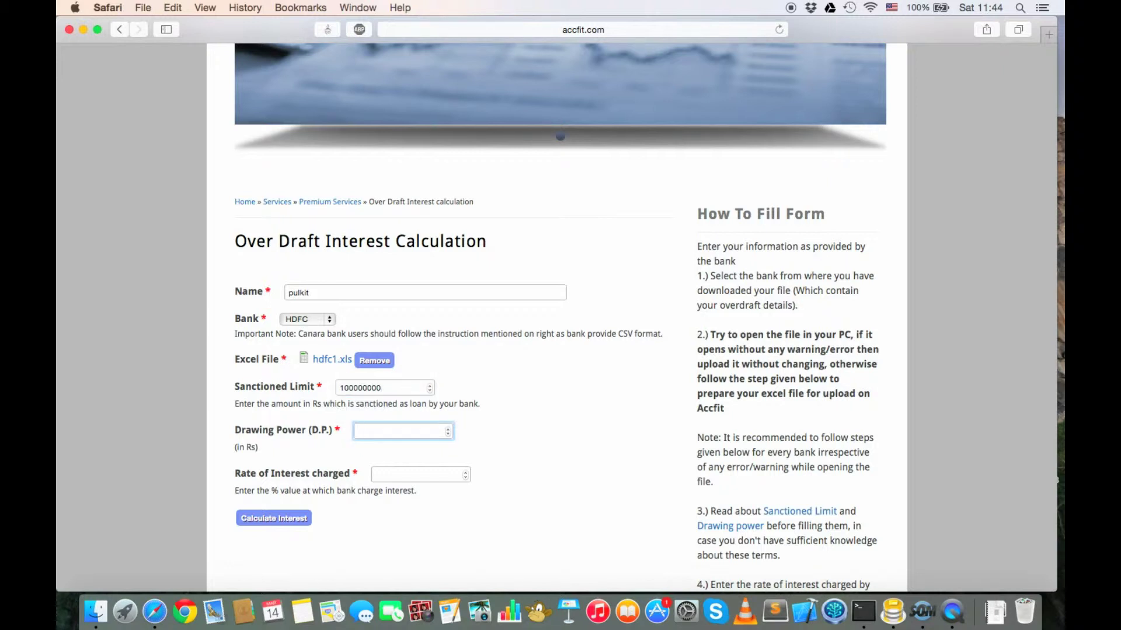
text(100)
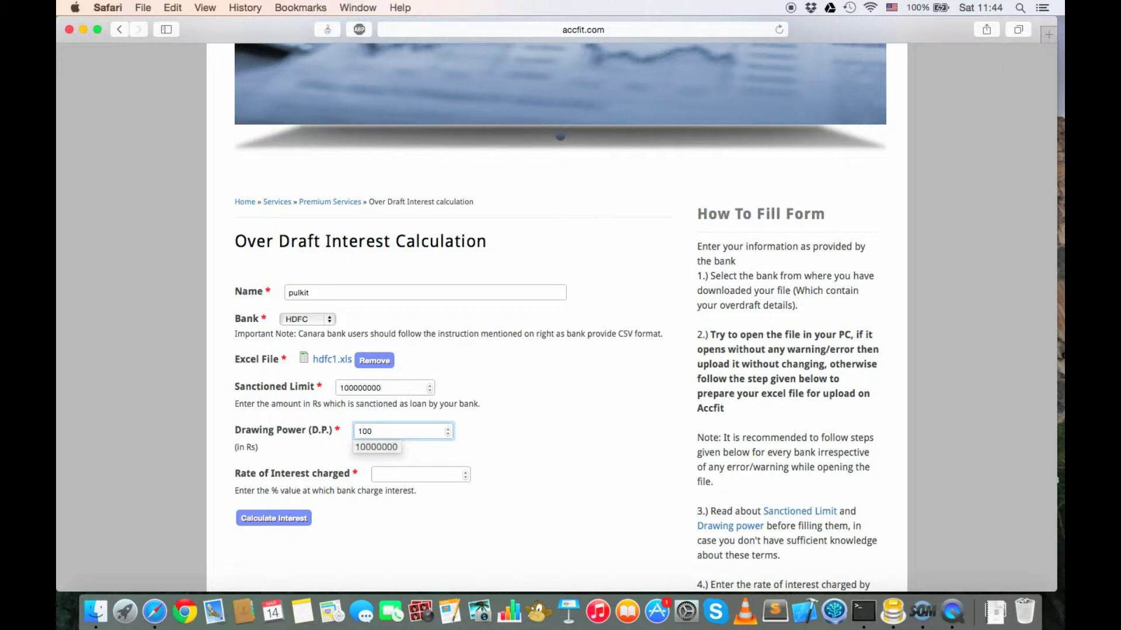
text(000000)
key(Tab)
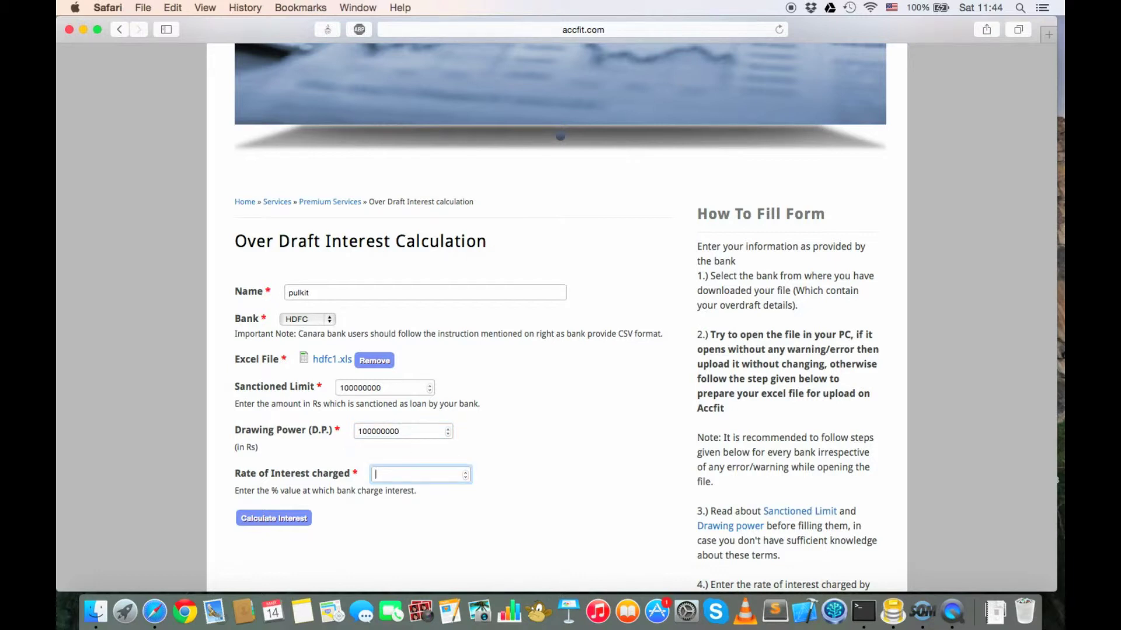
Step: Set the rate of interest to 11% and submit the calculation
text(12)
key(BackSpace)
text(1)
click(286, 520)
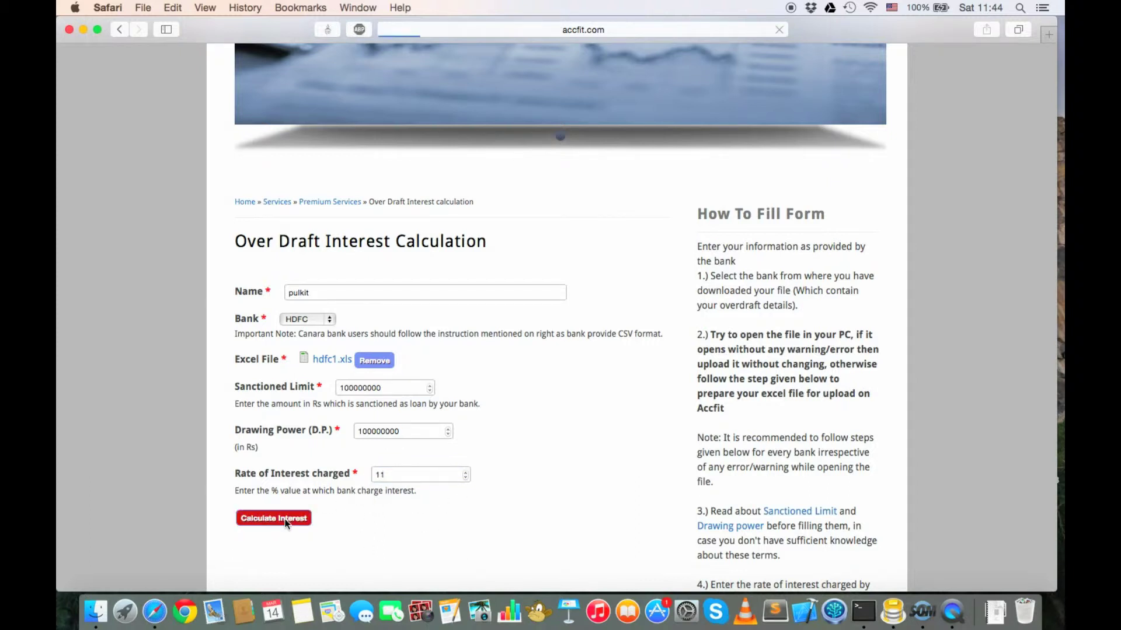
Step: Replace the out-of-range limits with sanctioned limit 20000000 and drawing power 10000000
scroll(570, 442, down, 5)
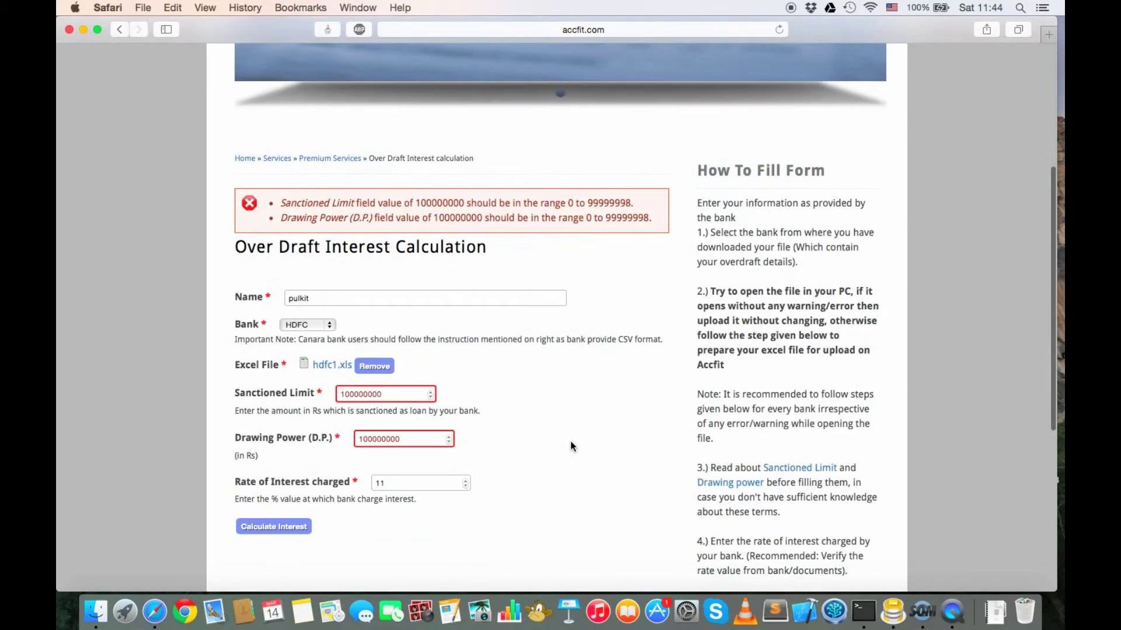
click(388, 395)
double_click(388, 394)
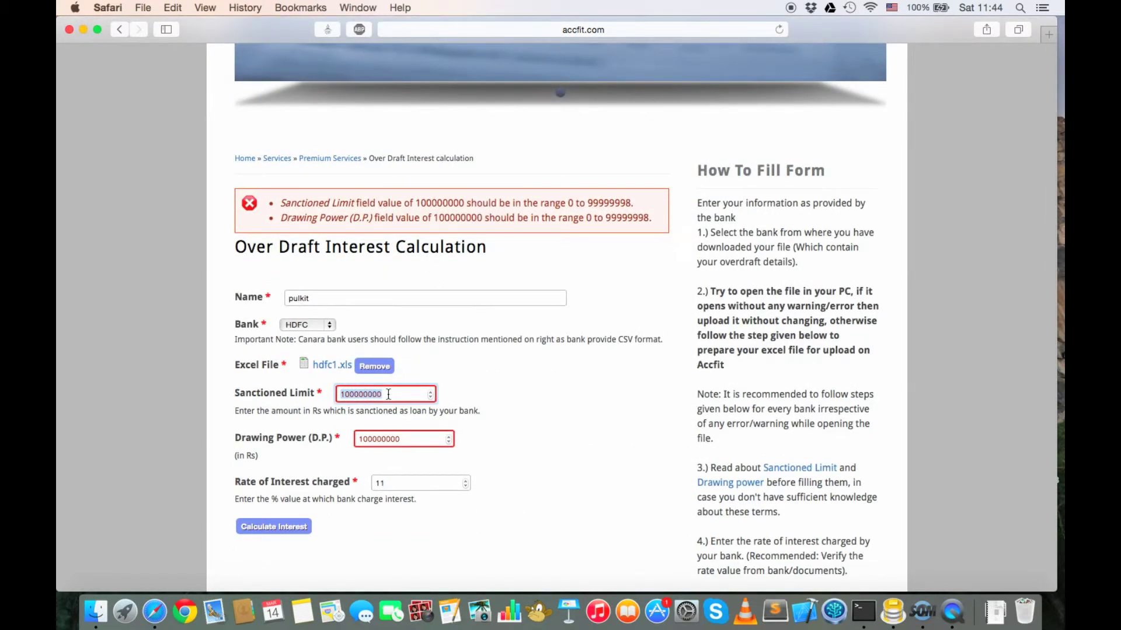
text(1)
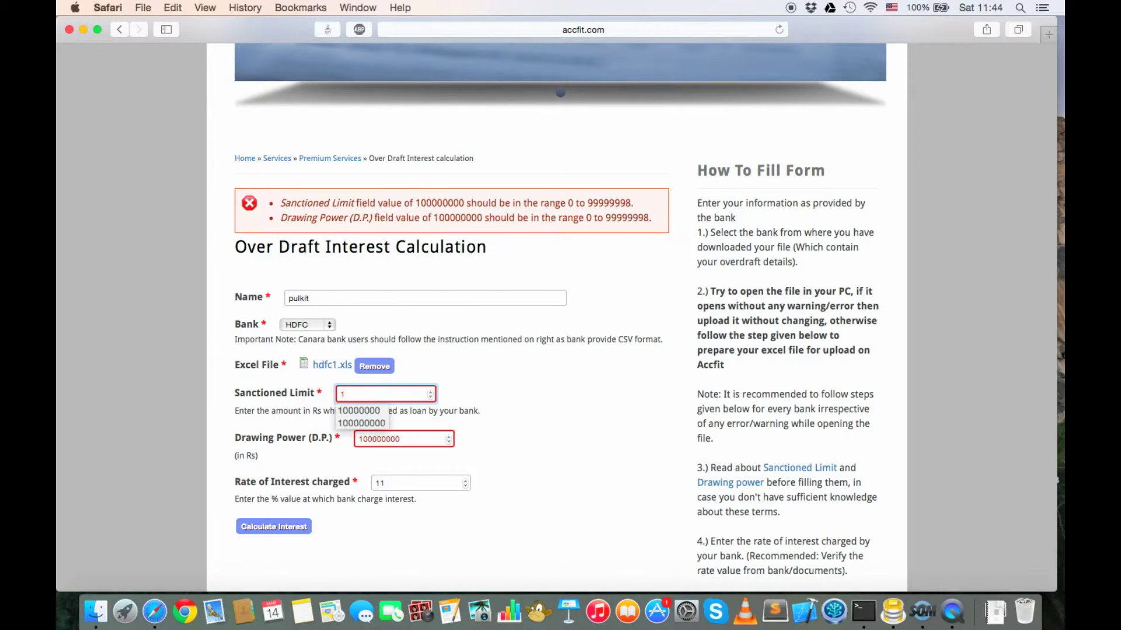
text(0000000000)
key(Tab)
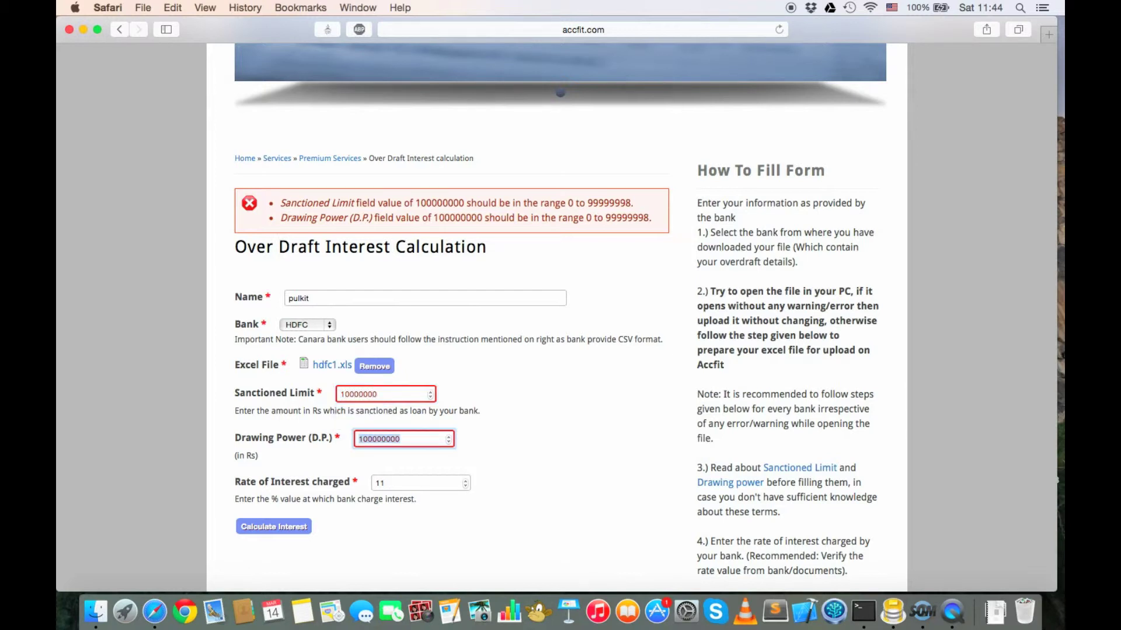
text(100000)
key(BackSpace)
key(BackSpace)
key(BackSpace)
key(BackSpace)
key(BackSpace)
key(shift+Tab)
text(2)
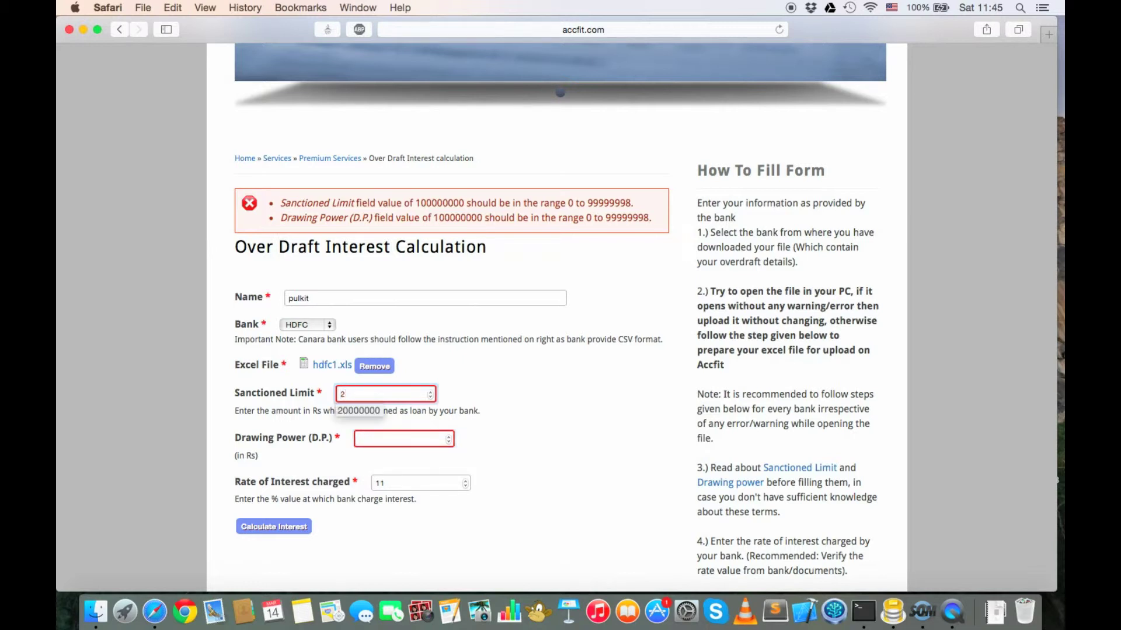
text(0000000)
key(Tab)
text(100)
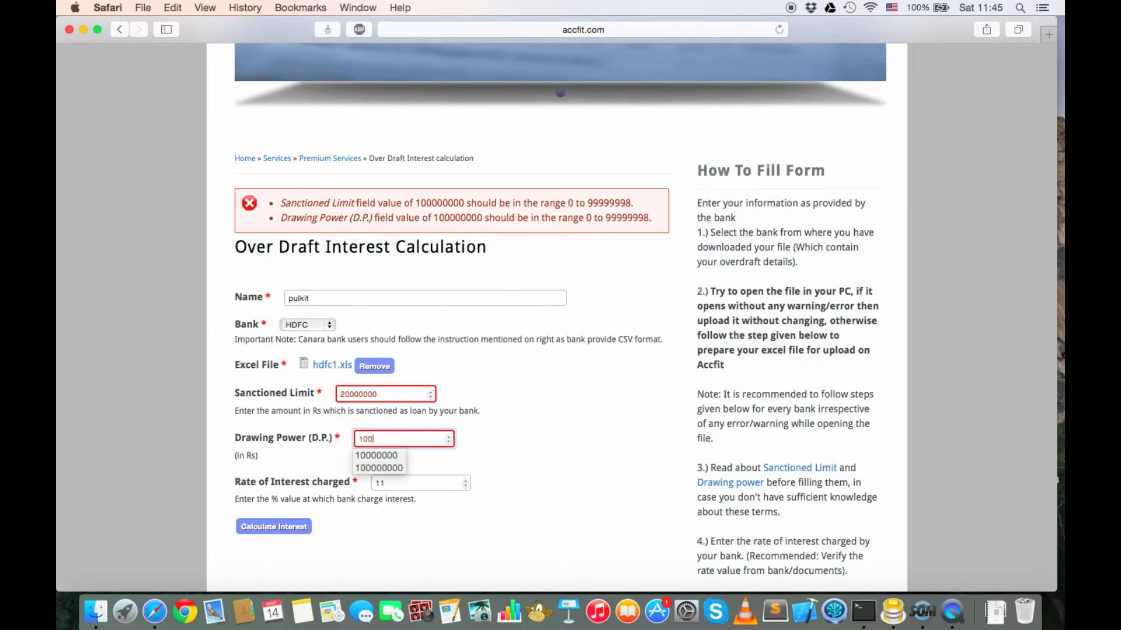
text(00000)
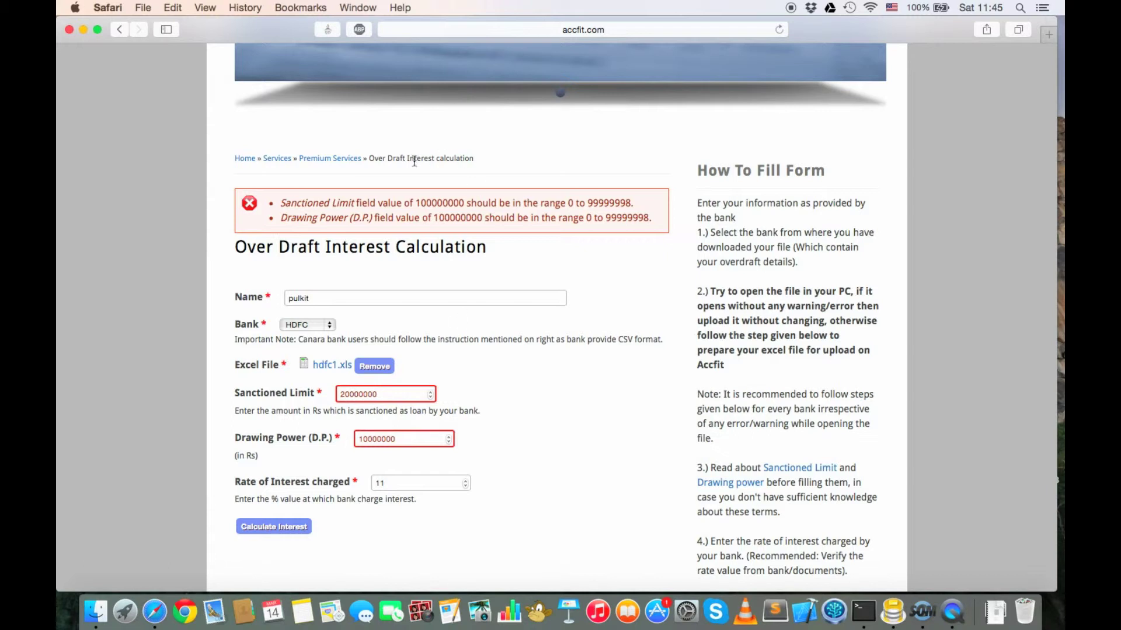
Step: Calculate the interest and highlight the Regular Interest and Rs 75068.17 Total Interest results
click(300, 527)
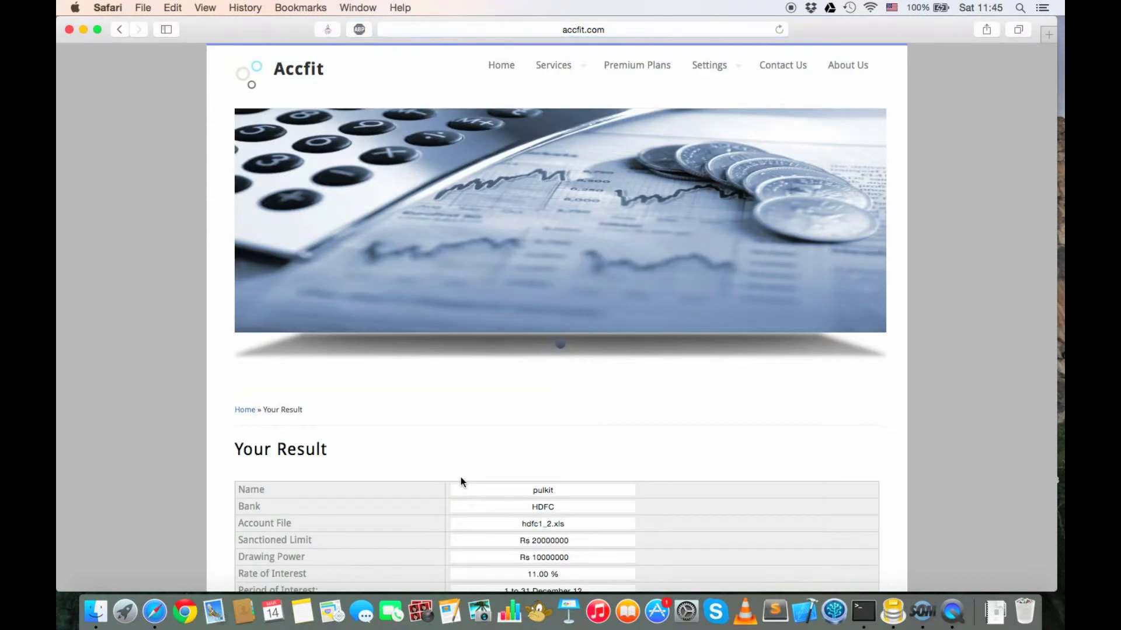
scroll(461, 477, down, 5)
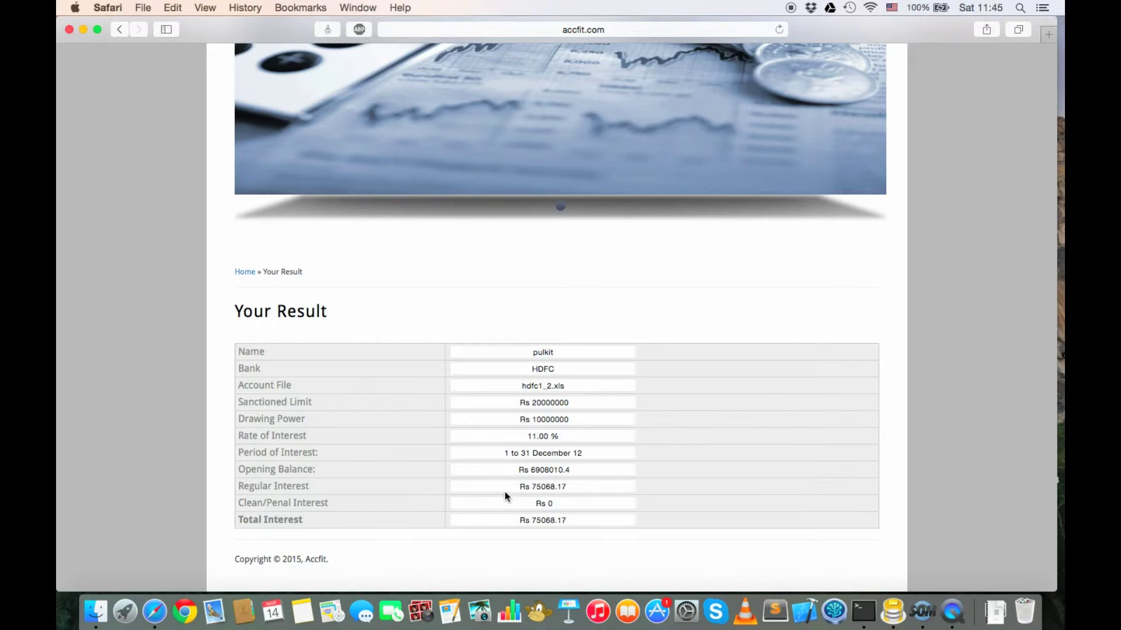
drag(517, 487, 579, 489)
drag(519, 521, 574, 529)
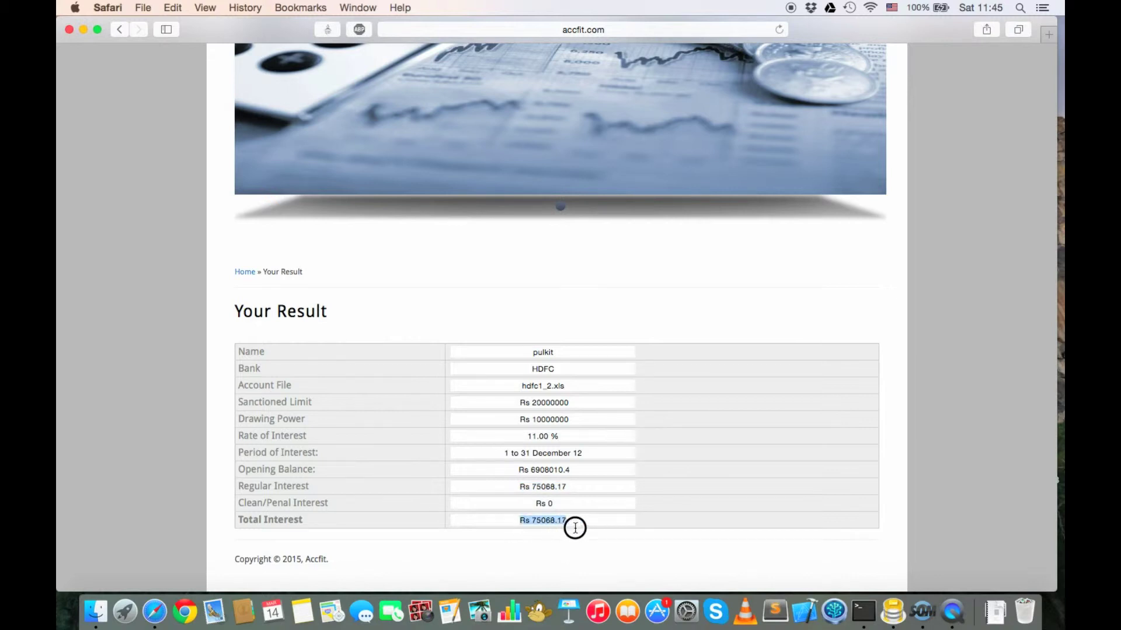
click(577, 529)
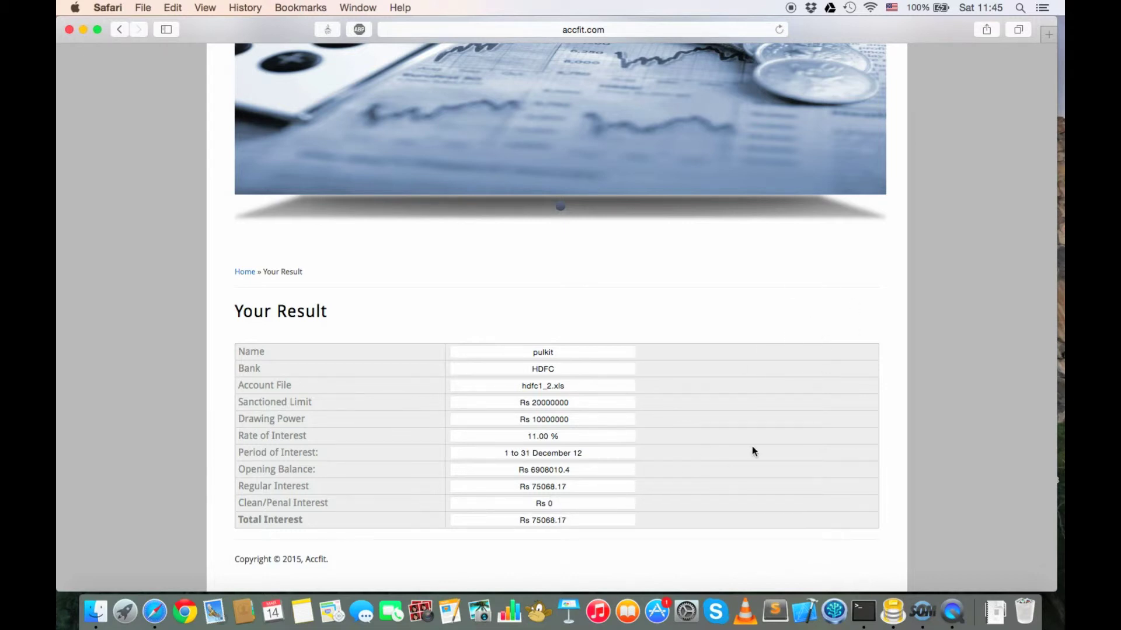
scroll(752, 447, up, 5)
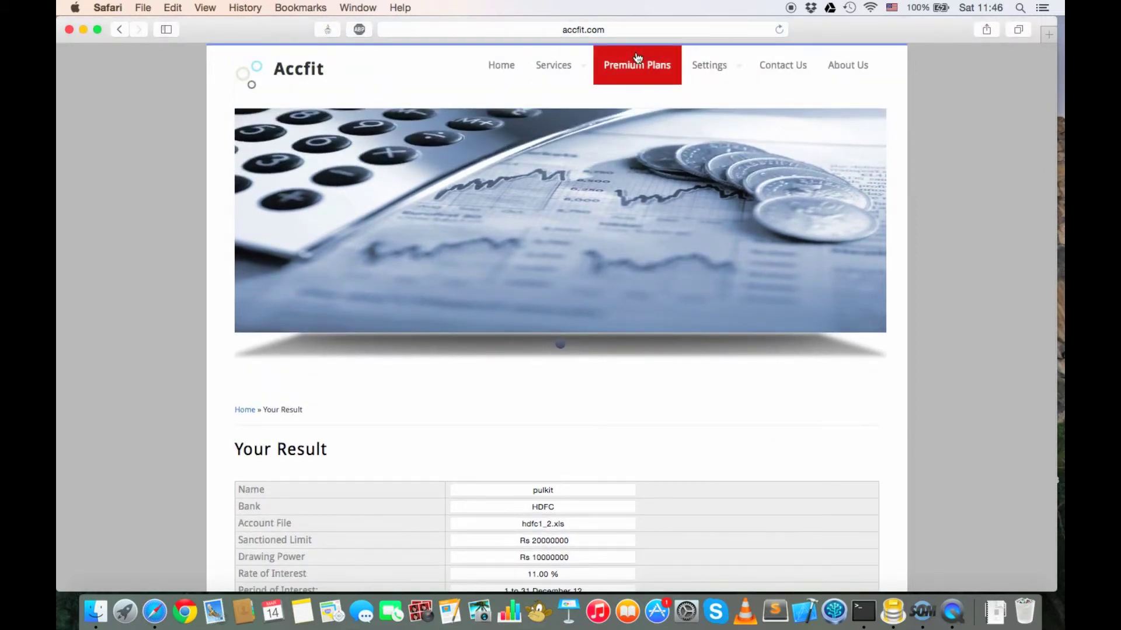
Step: Reopen Overdraft Interest Calculation from Premium Services and scroll through the blank form
mouse_move(690, 63)
click(693, 126)
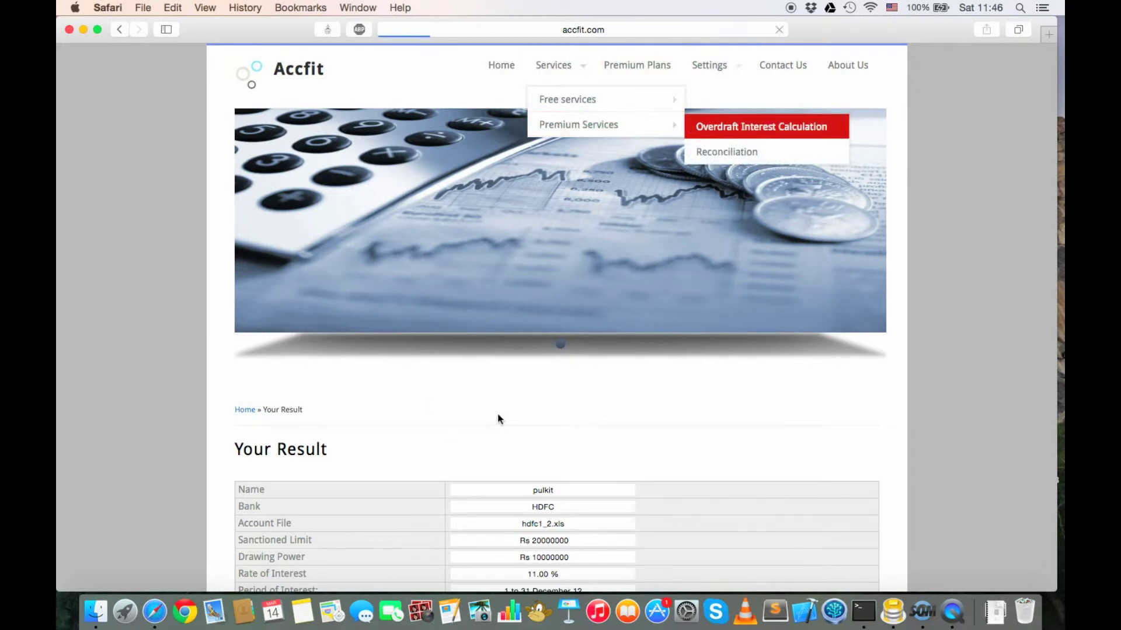
scroll(497, 413, down, 3)
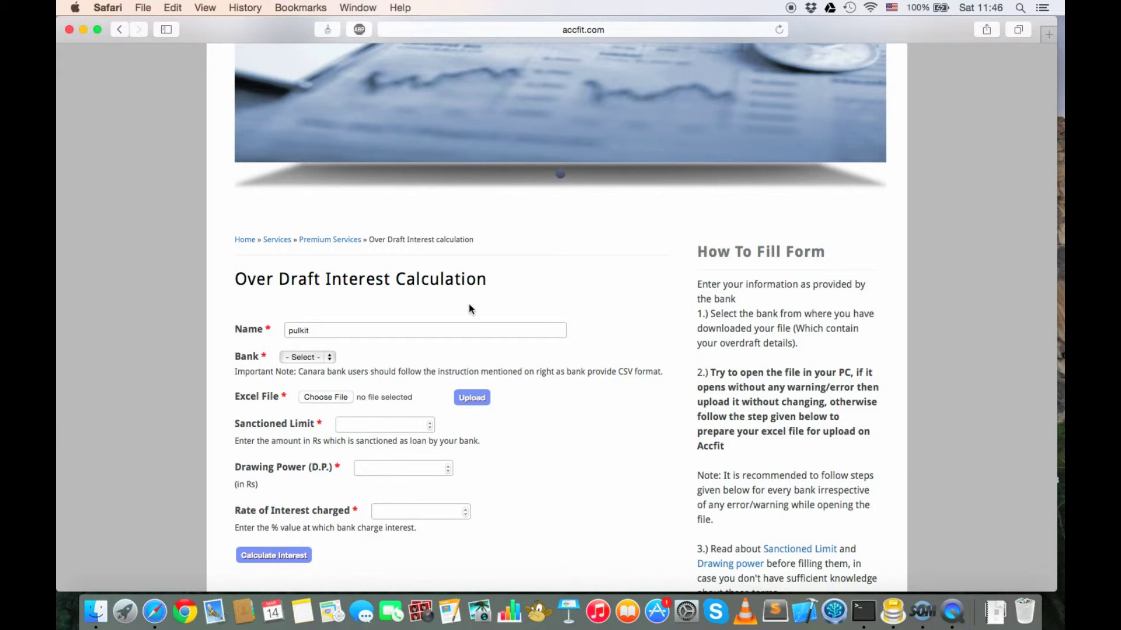
scroll(469, 304, up, 5)
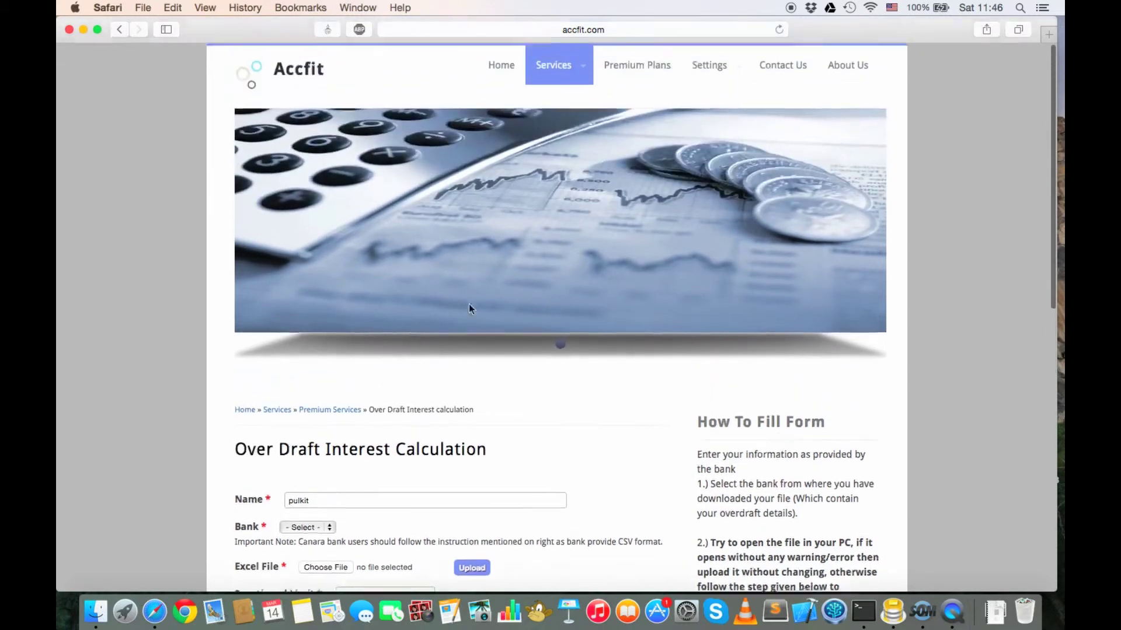
scroll(469, 305, down, 3)
scroll(470, 308, down, 3)
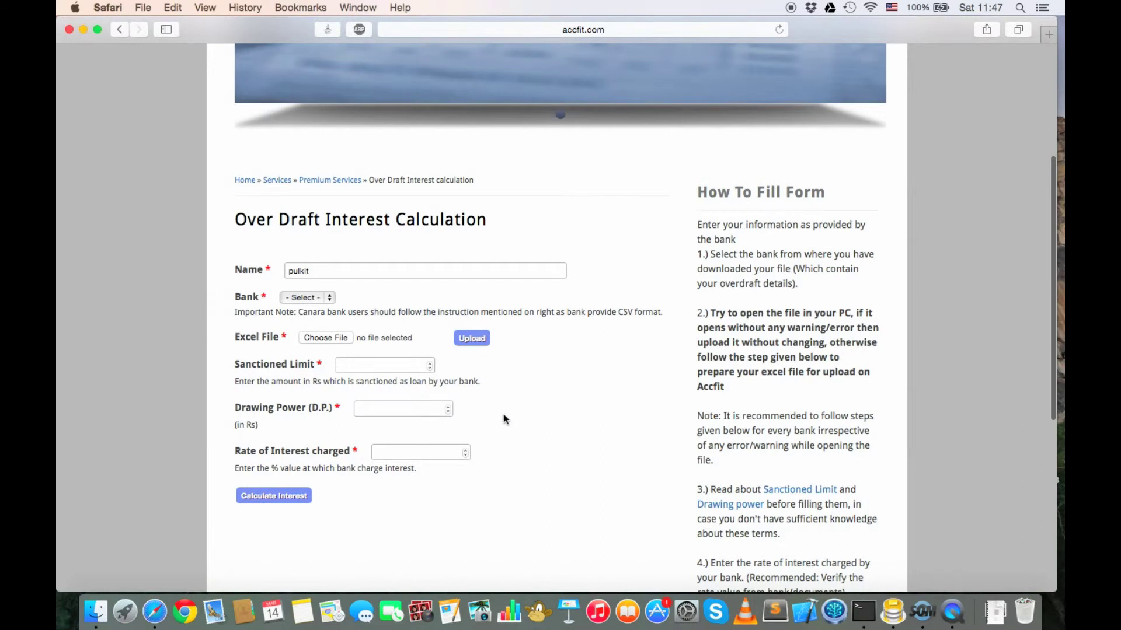
scroll(601, 383, up, 6)
Step: Open the Transactions balance sheet and highlight the newest corporate card deduction amount
mouse_move(713, 66)
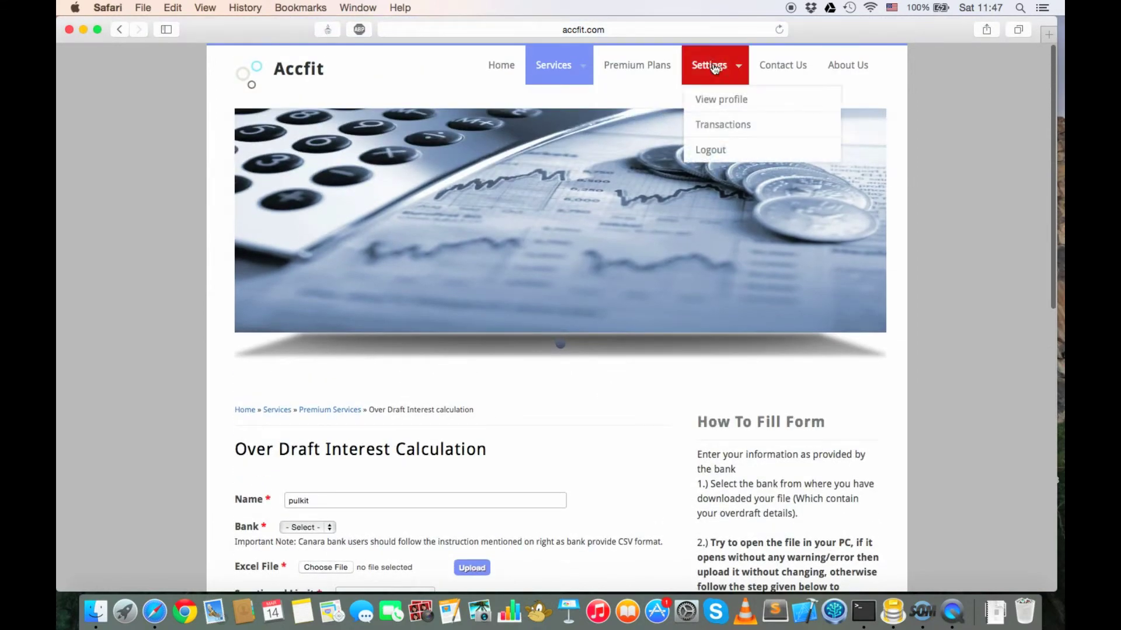
click(724, 130)
scroll(663, 382, down, 2)
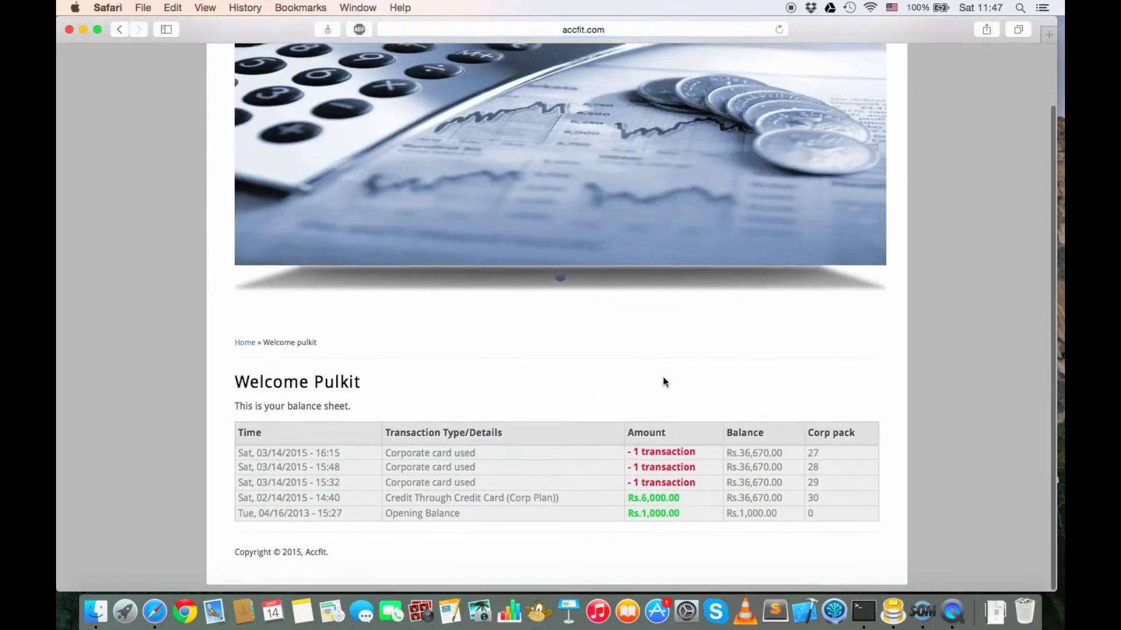
drag(629, 461, 681, 464)
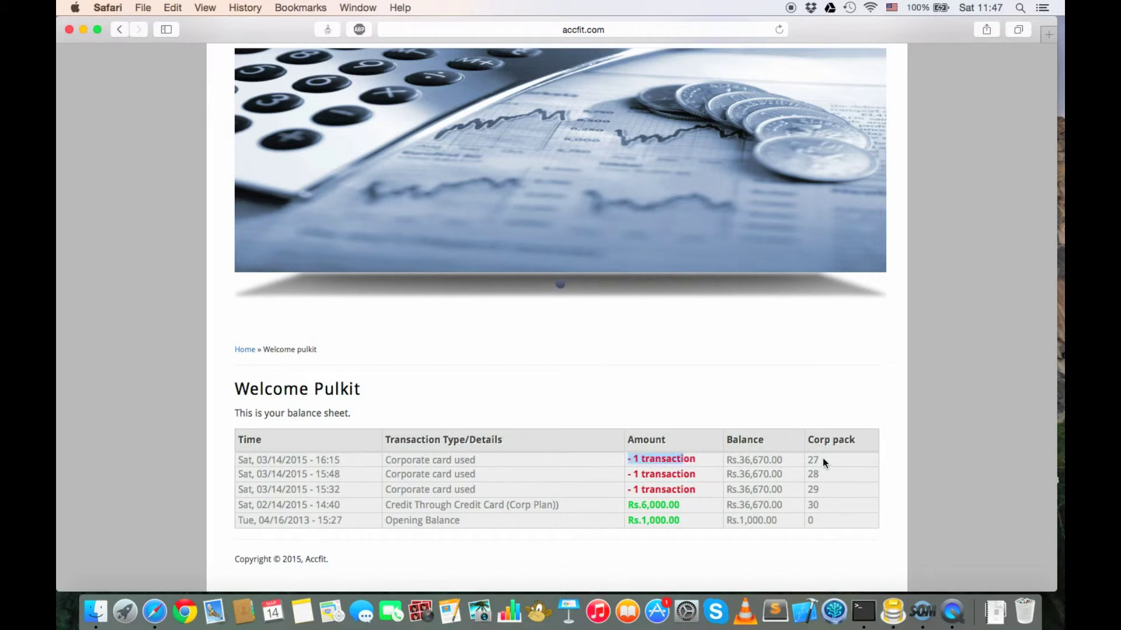
scroll(823, 462, up, 2)
mouse_move(577, 88)
mouse_move(619, 124)
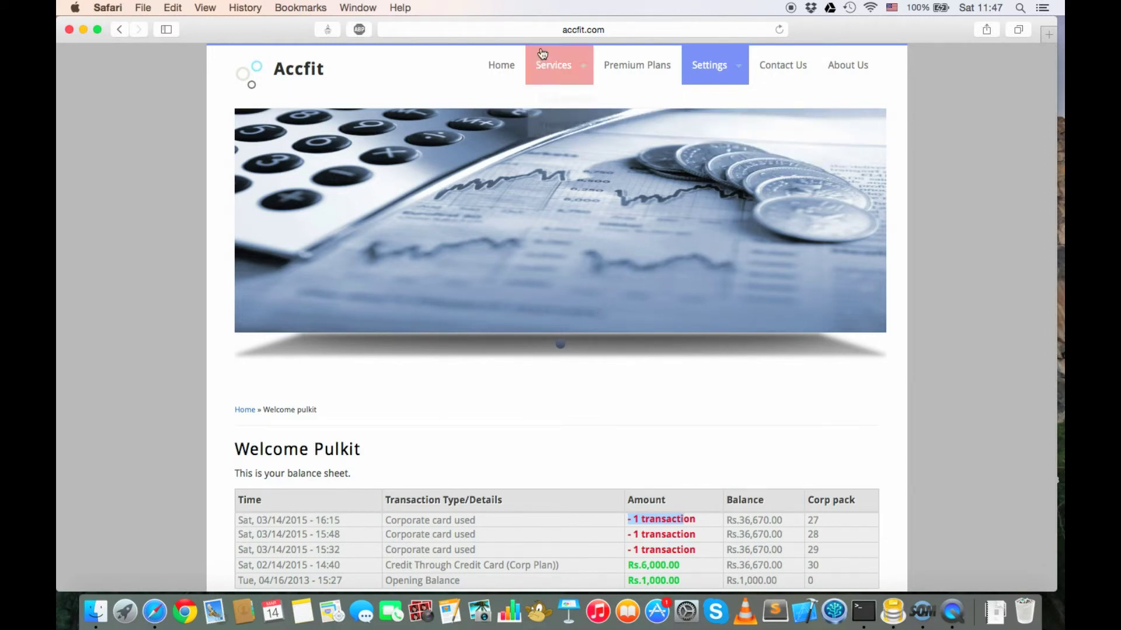
mouse_move(565, 107)
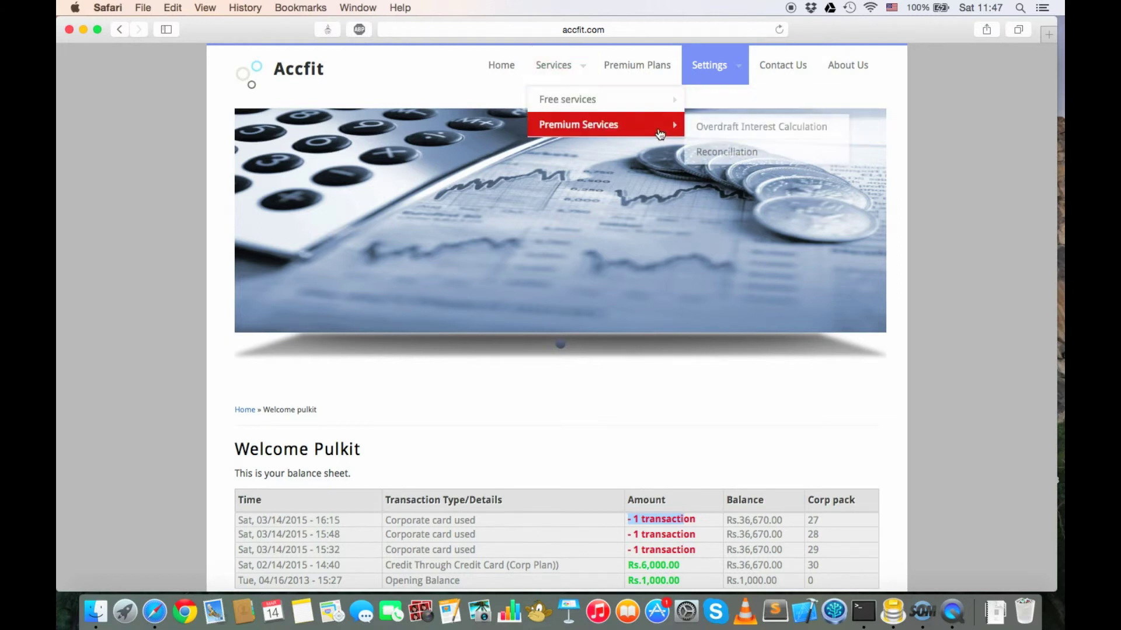
Step: Open the Overdraft Interest Calculation form and view the Bank list without choosing a bank
click(712, 130)
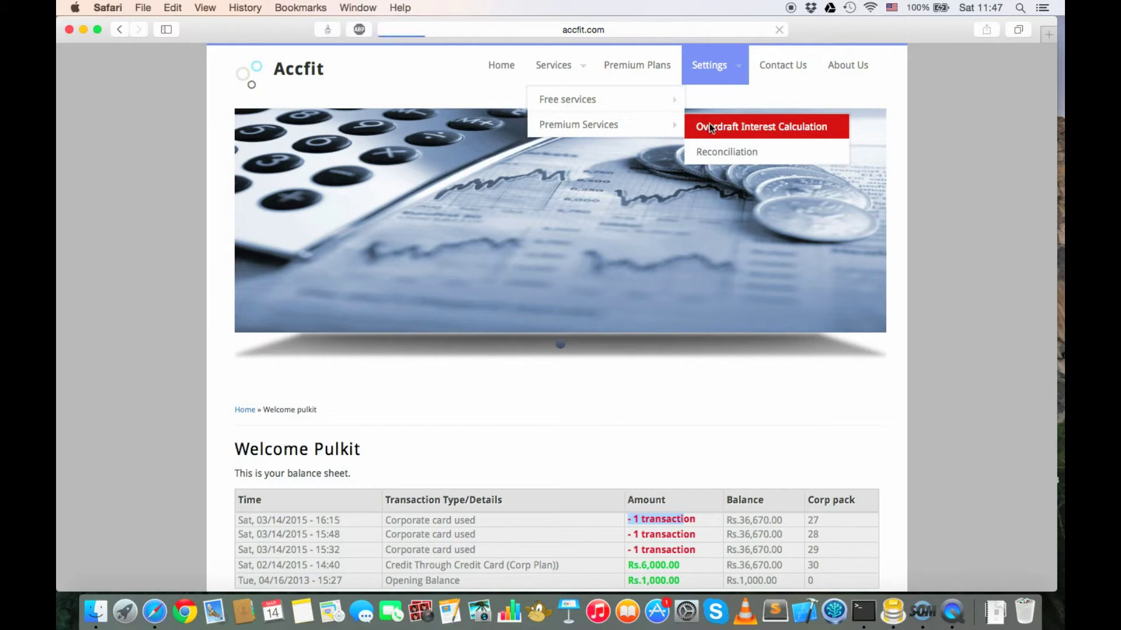
scroll(653, 327, down, 5)
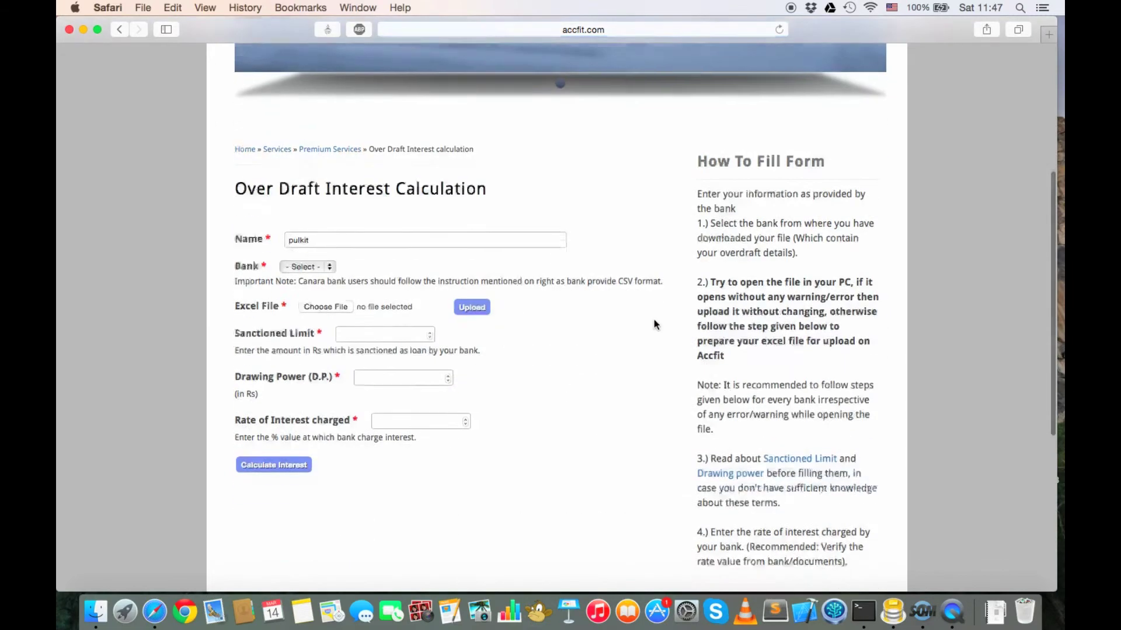
click(304, 265)
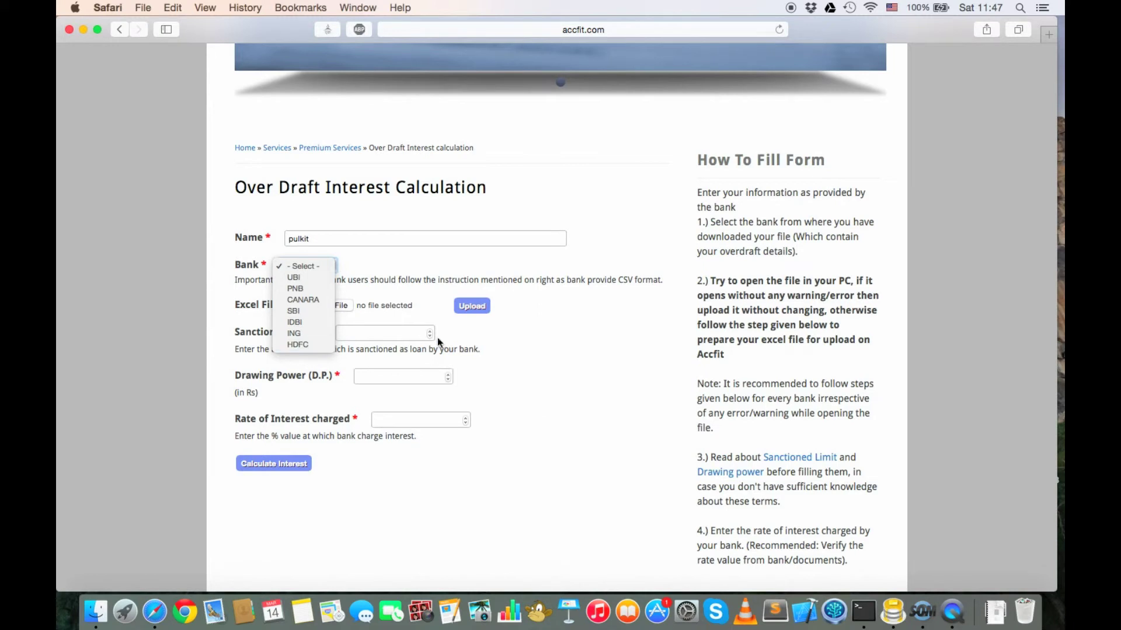
click(585, 352)
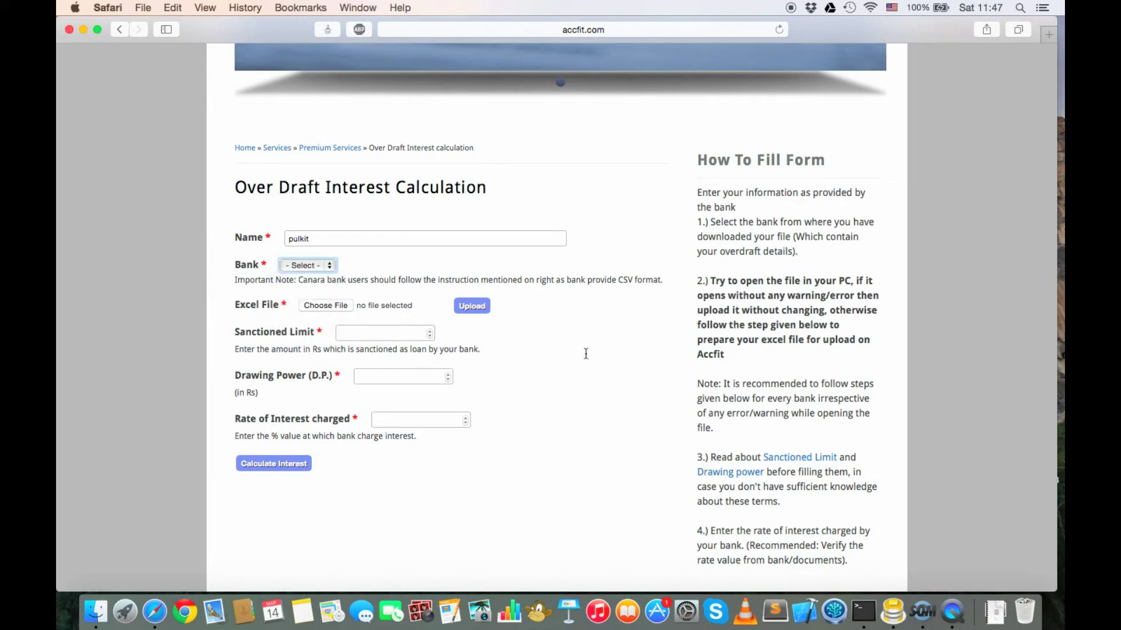
Step: Scroll down through the filling help and file-preparation step images, then back up
scroll(586, 354, down, 3)
drag(701, 107, 842, 467)
click(842, 467)
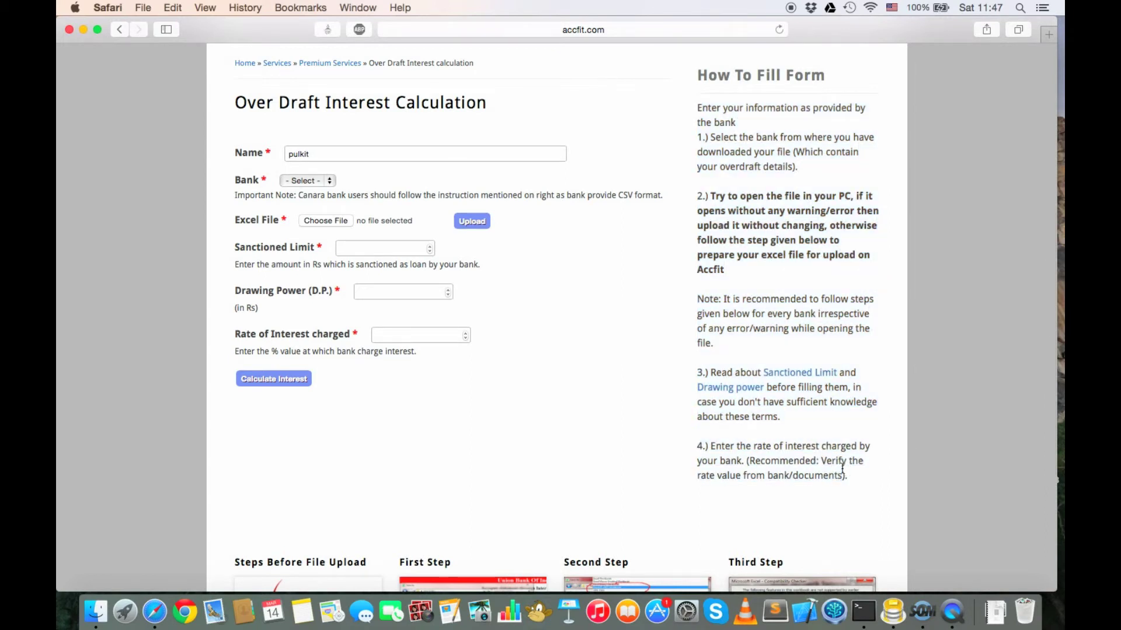
scroll(842, 467, down, 8)
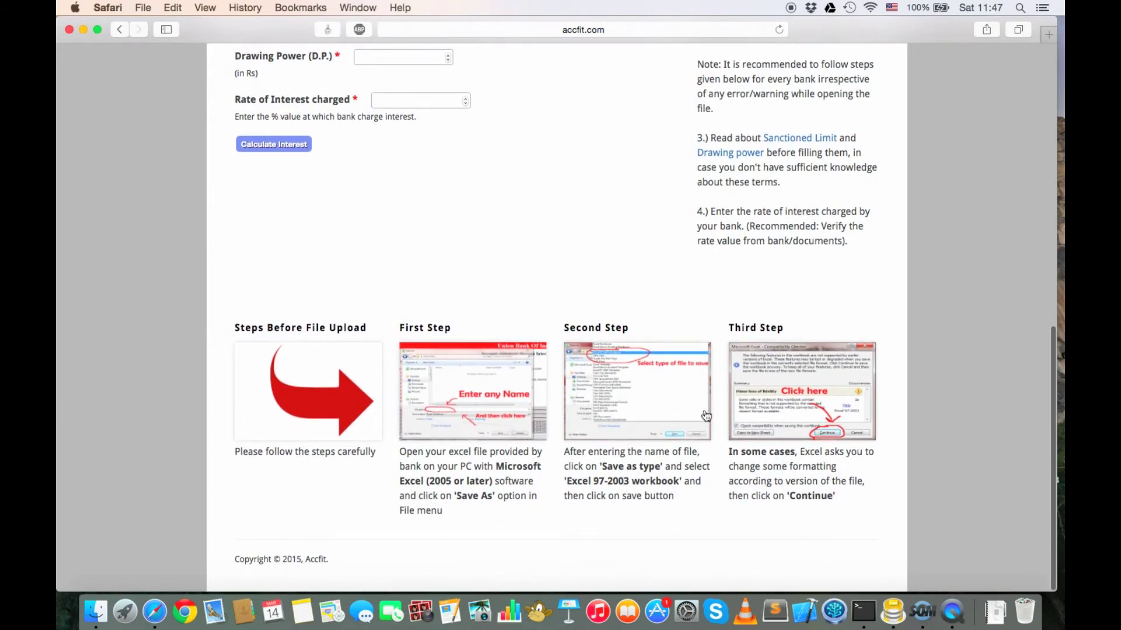
scroll(807, 452, up, 15)
scroll(808, 452, up, 4)
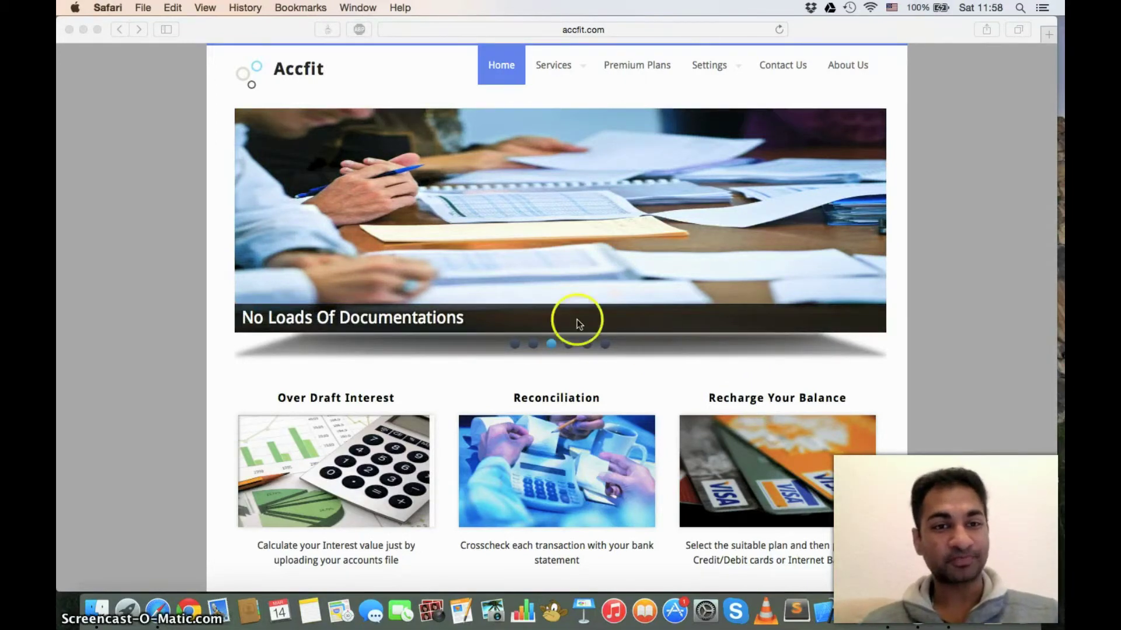
Step: Scroll the Accfit home page down to the User Menu and back to the top
scroll(559, 391, down, 5)
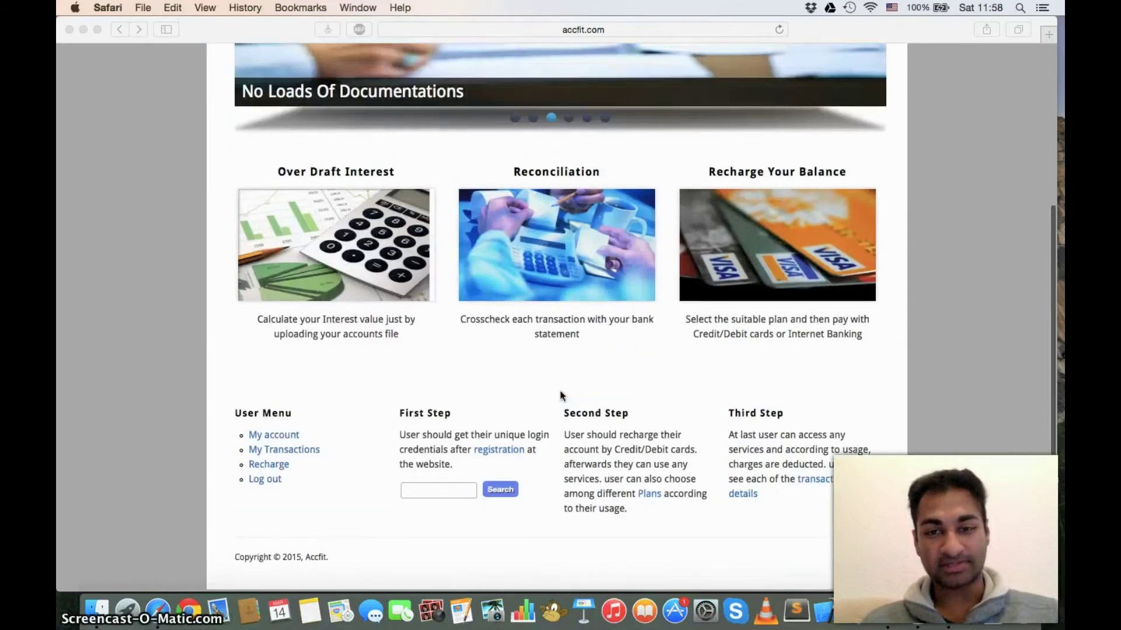
scroll(559, 390, up, 5)
click(649, 374)
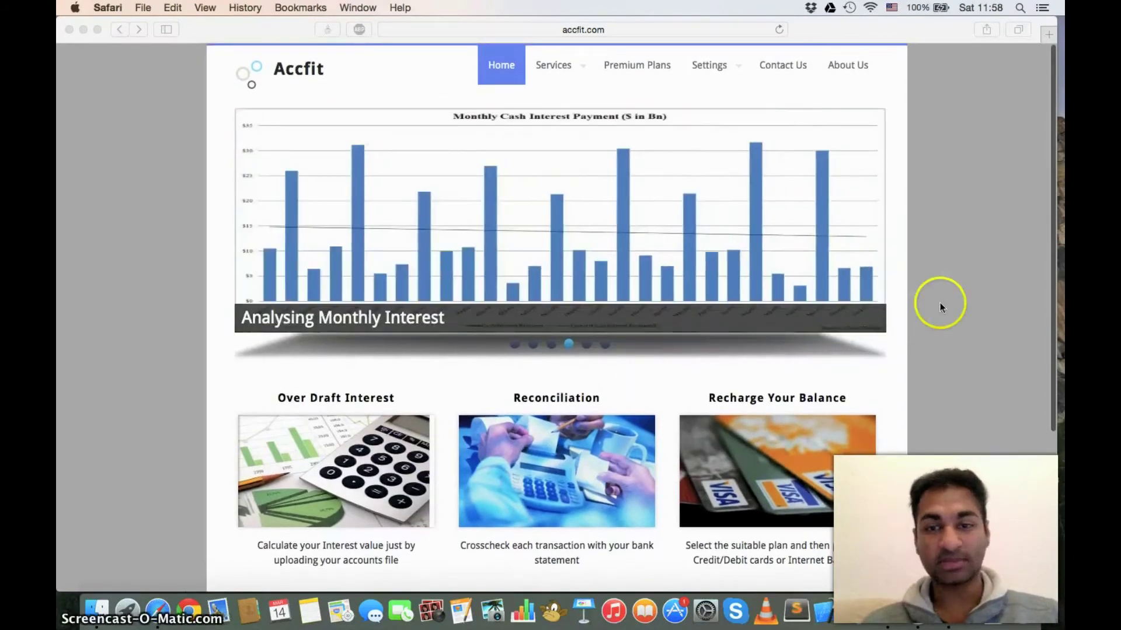